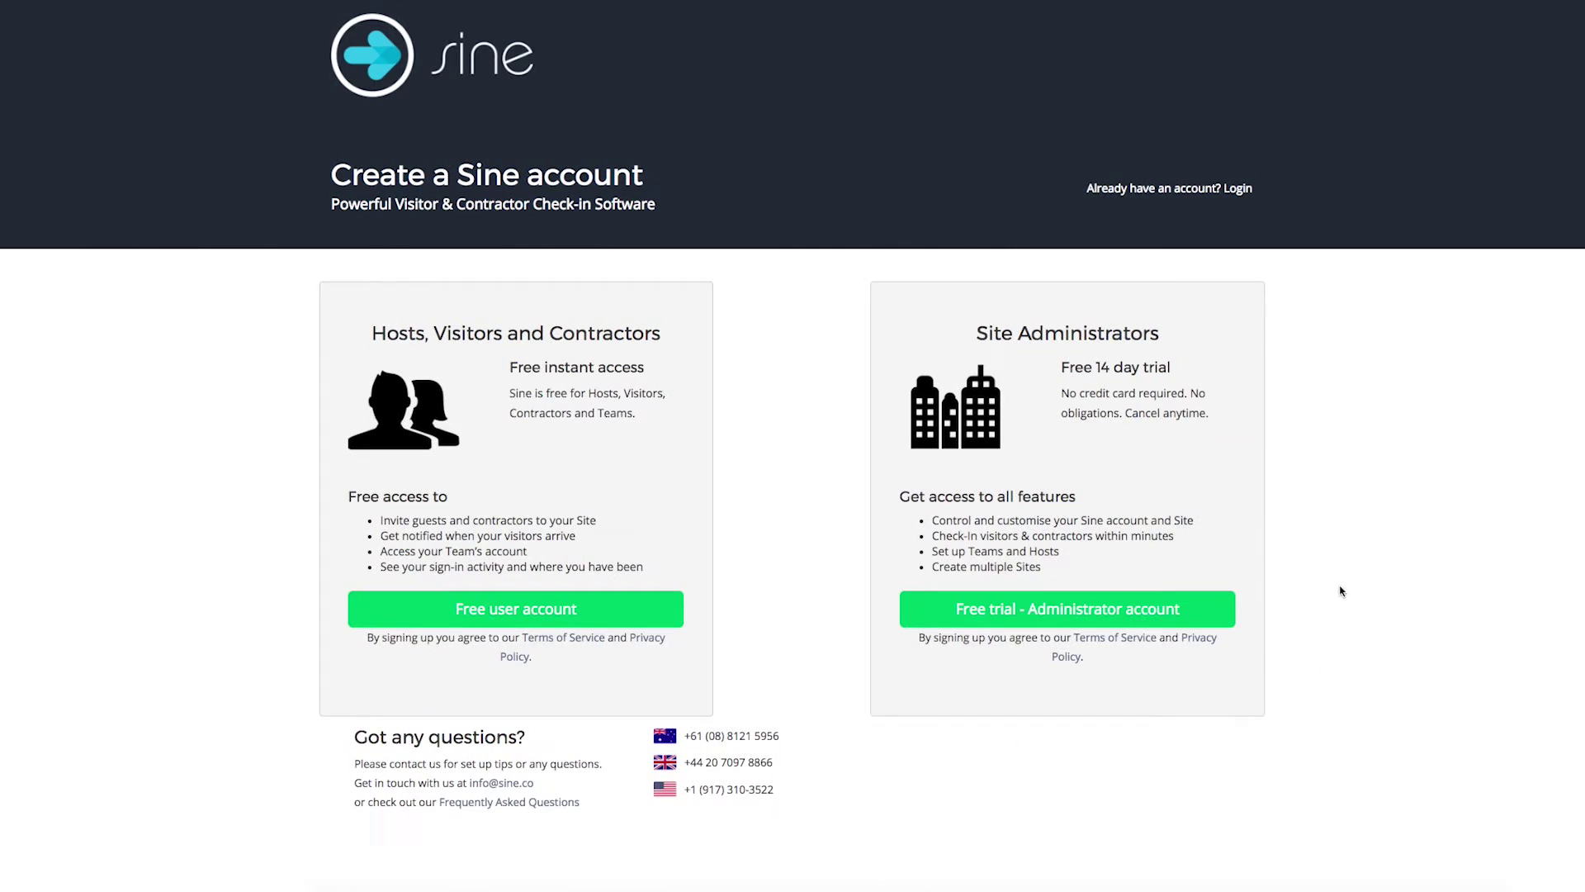
- Choose 'Free trial - Administrator account' to start the 14-day administrator trial
{"action": "left_click", "coordinate": [1153, 611]}
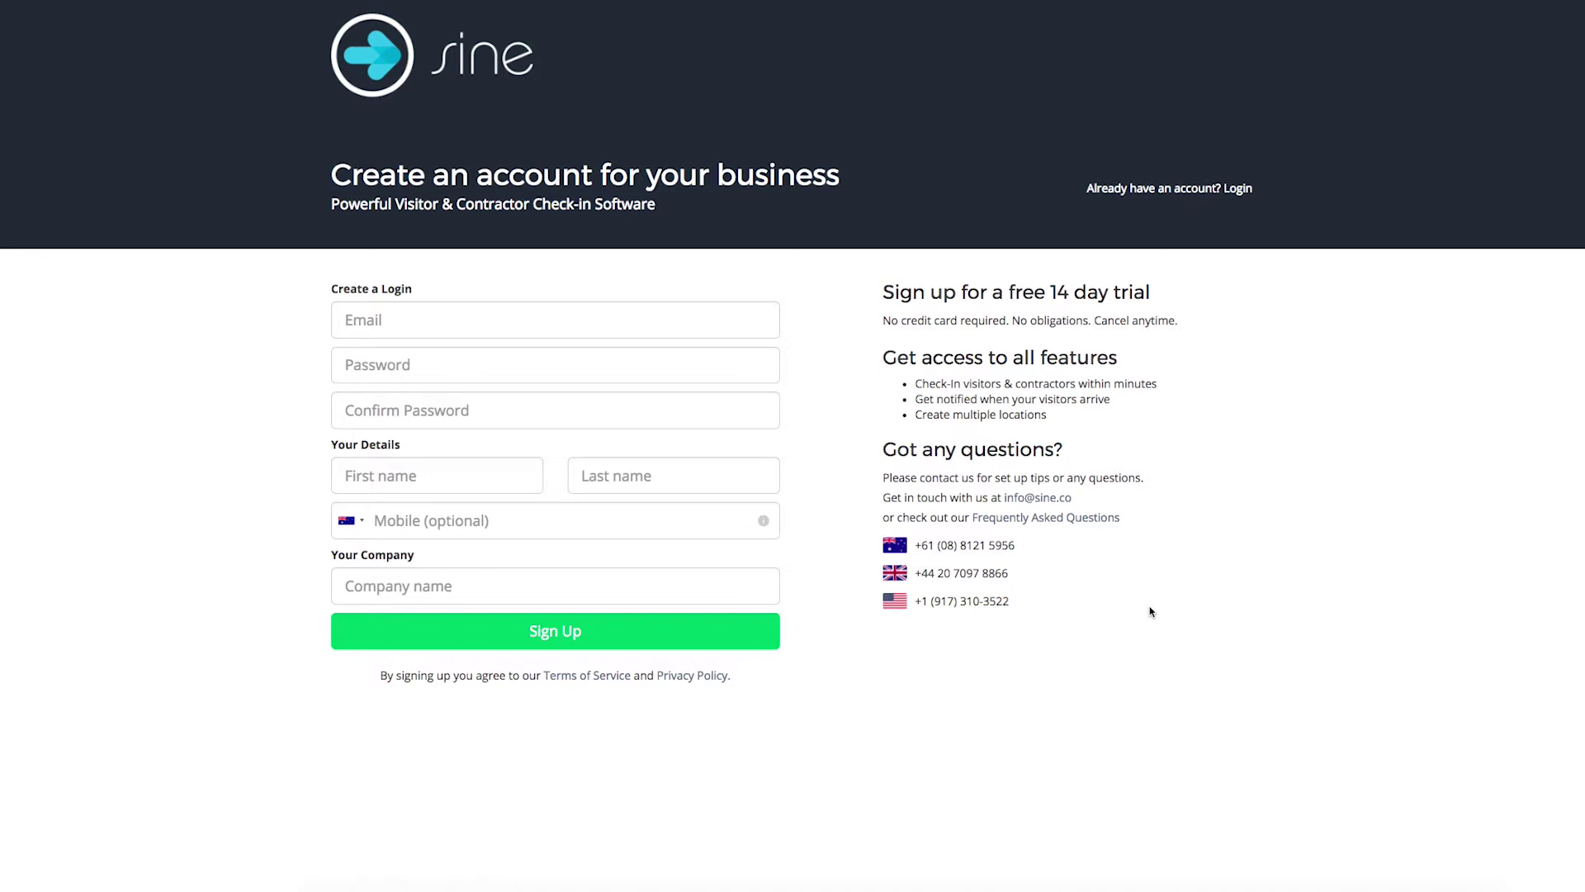
- Enter the login e-mail address and the account password, confirming it
{"action": "left_click", "coordinate": [627, 317]}
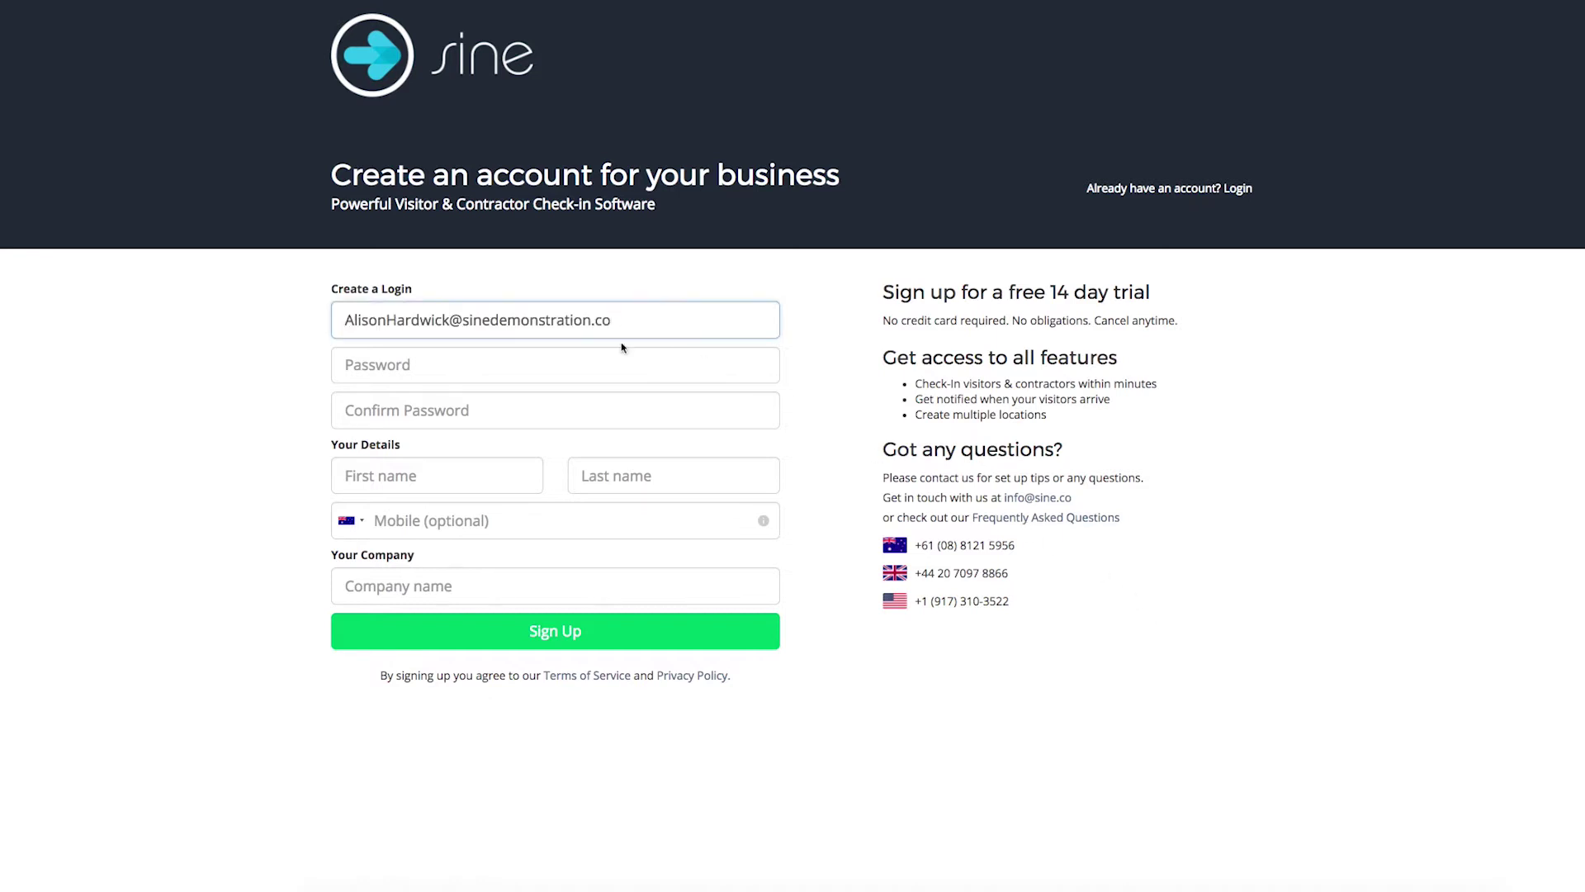
{"action": "key", "text": "Tab"}
{"action": "type", "text": "•••••••••••"}
{"action": "key", "text": "Tab"}
{"action": "type", "text": "•••••••••••"}
- Fill in first and last name, mobile number and company 'Sine Demonstration', then sign up
{"action": "key", "text": "Tab"}
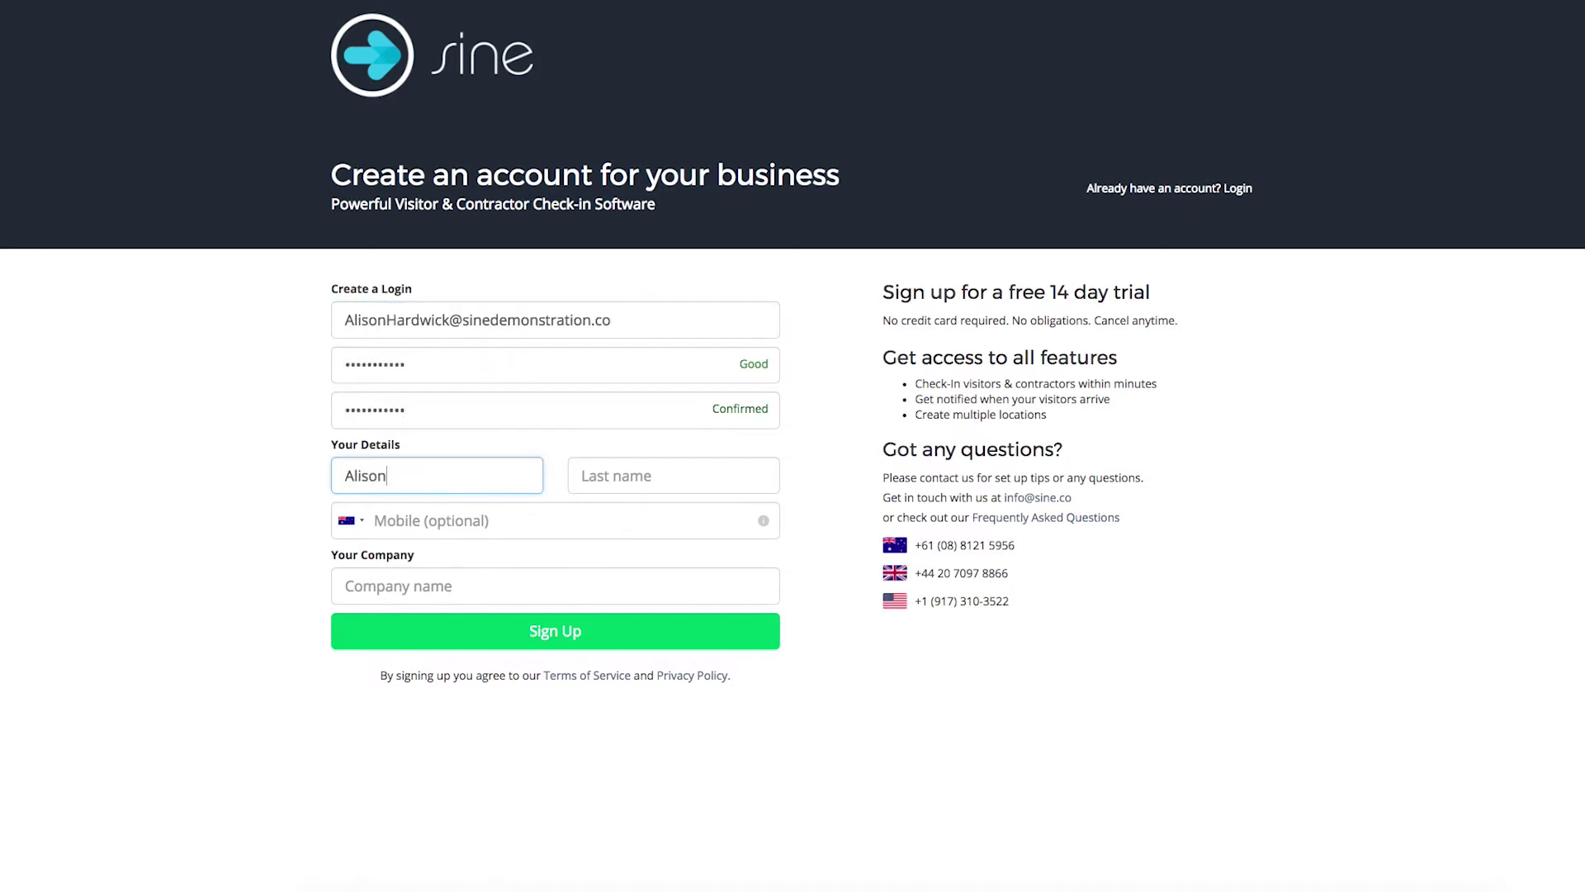
{"action": "key", "text": "Tab"}
{"action": "key", "text": "Tab"}
{"action": "key", "text": "Tab"}
{"action": "type", "text": "Sine Demonstration"}
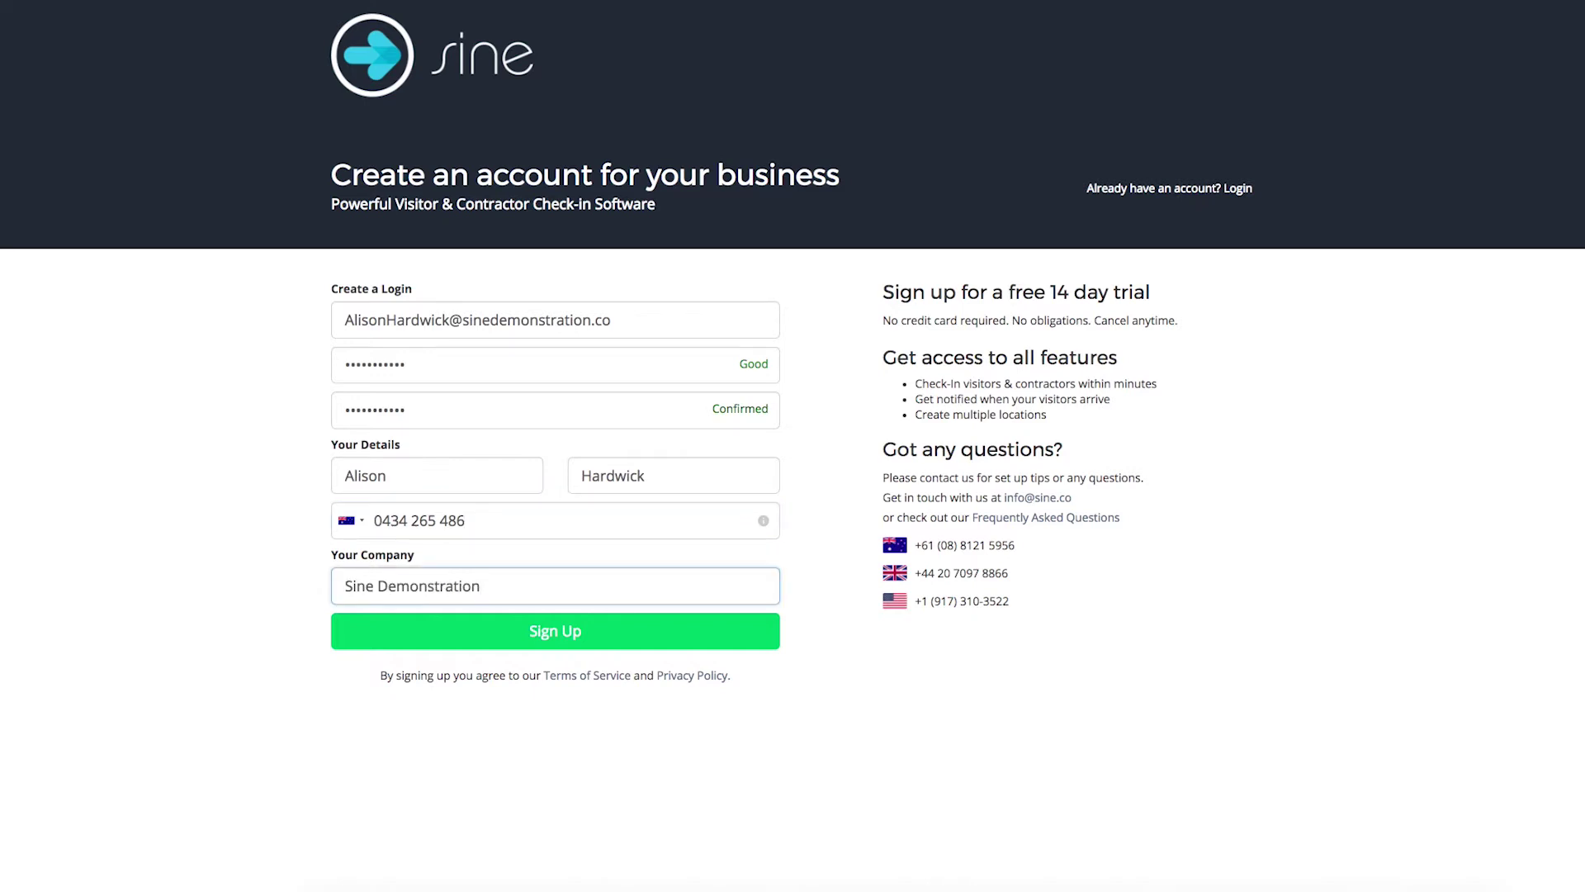
{"action": "key", "text": "Down"}
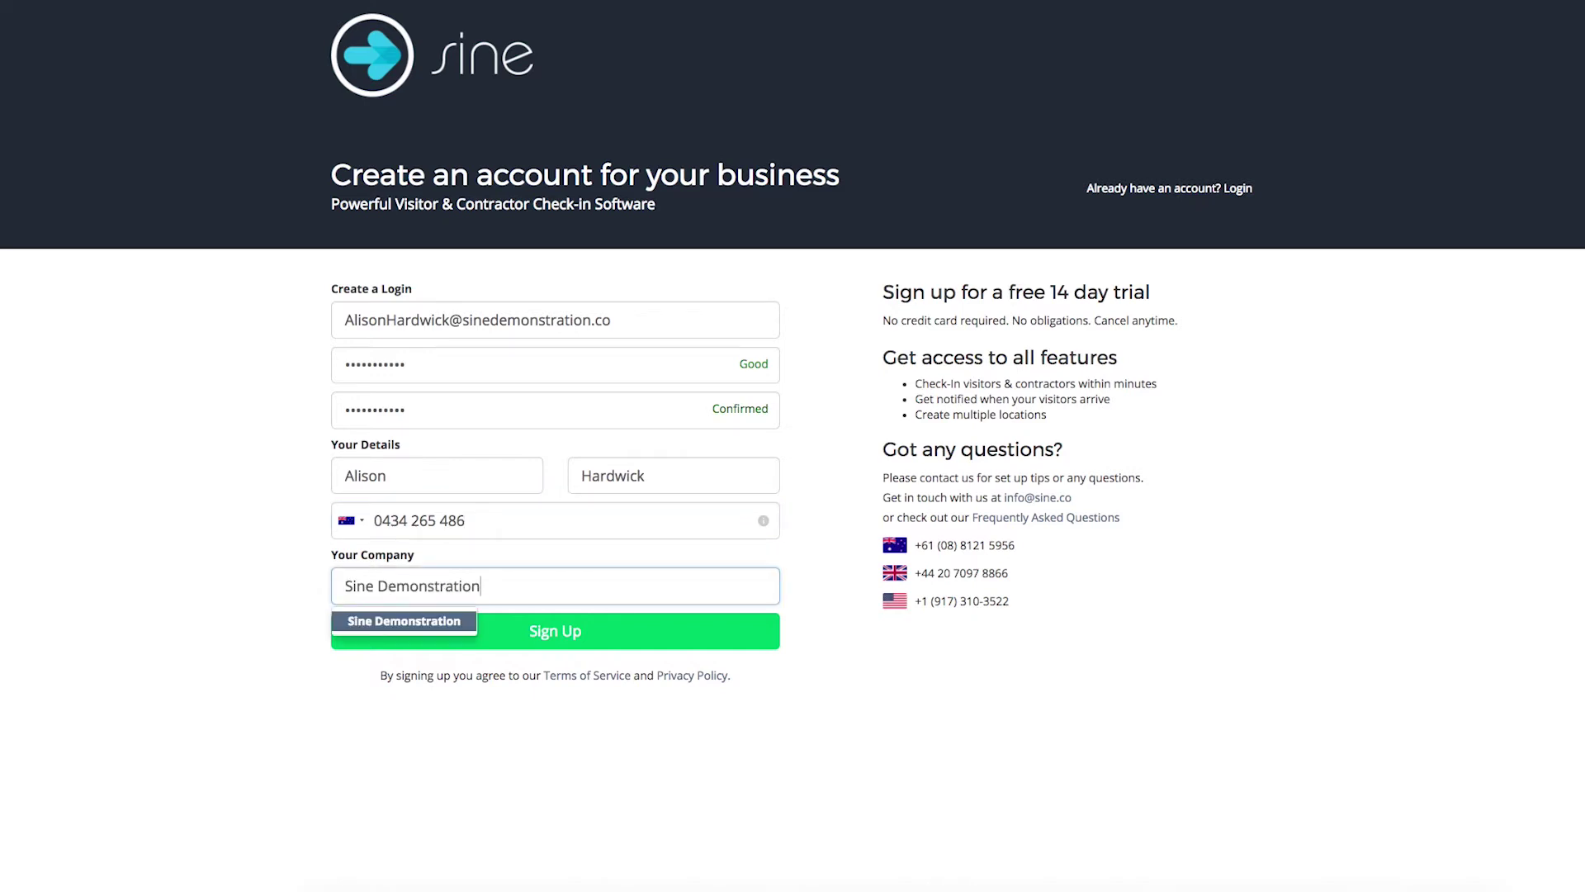
{"action": "left_click", "coordinate": [521, 641]}
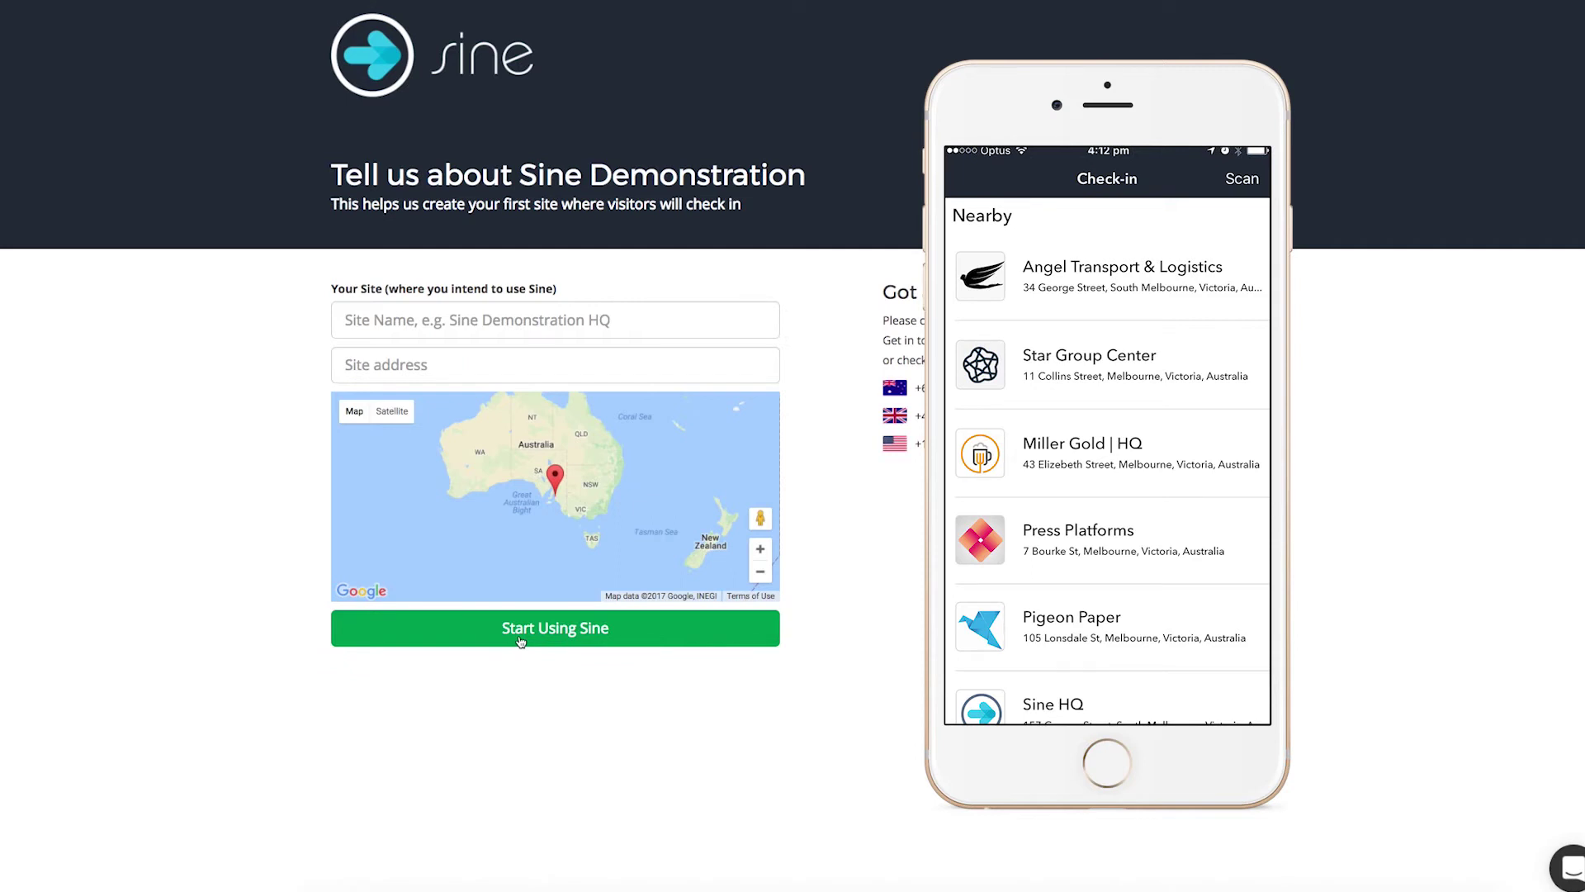
- Name the site 'Sine Demonstration HQ' and pick its suggested street address in Norwood
{"action": "type", "text": "Sine Demonstration HQ"}
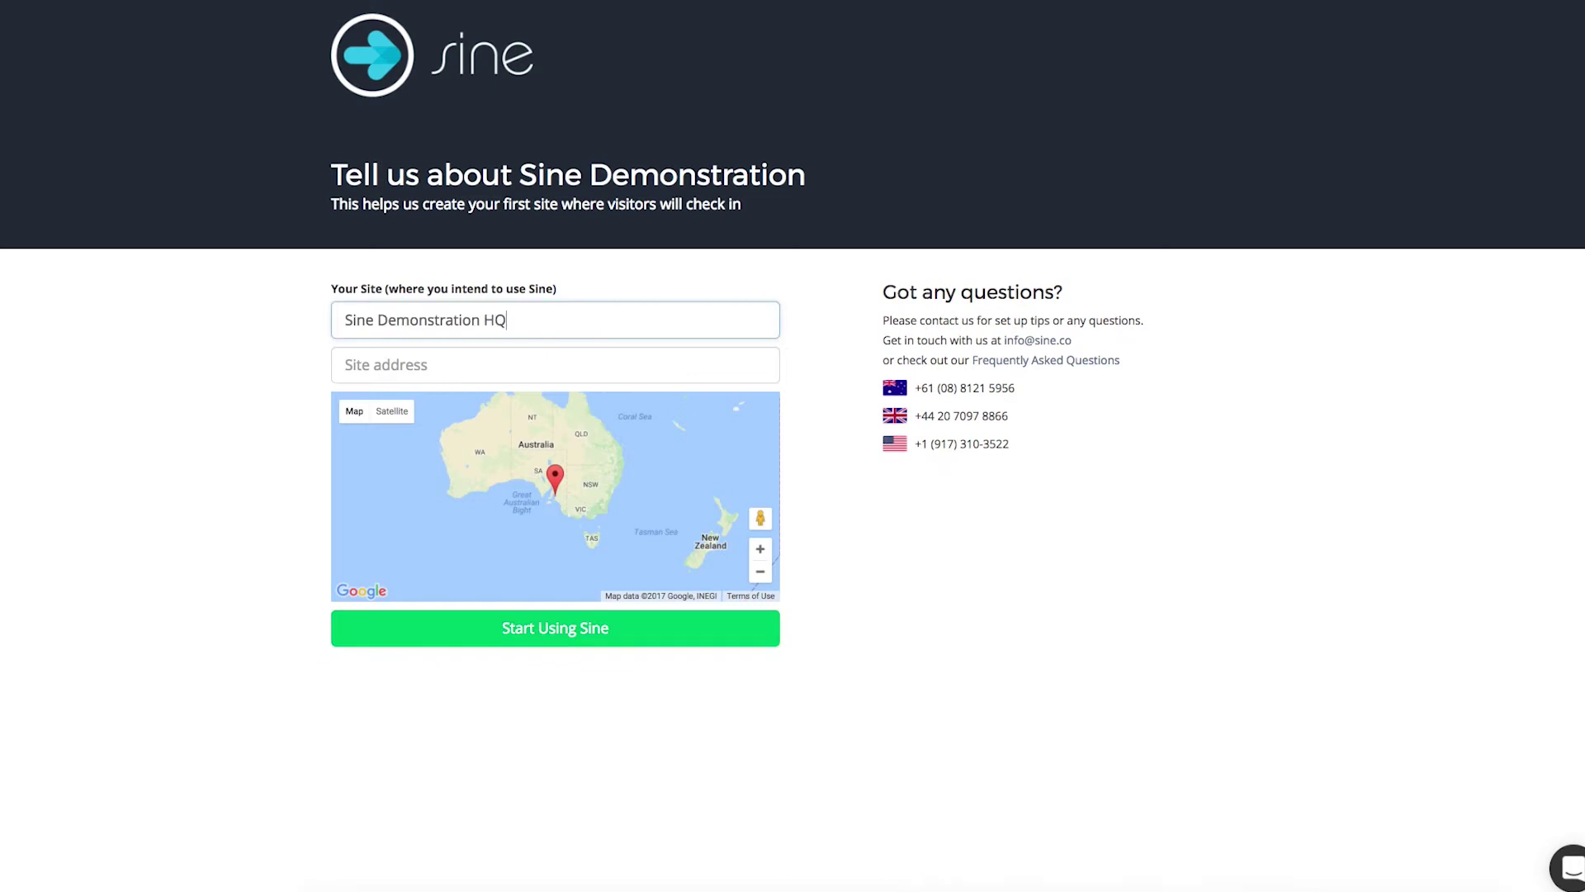
{"action": "left_click", "coordinate": [547, 366]}
{"action": "left_click", "coordinate": [535, 395]}
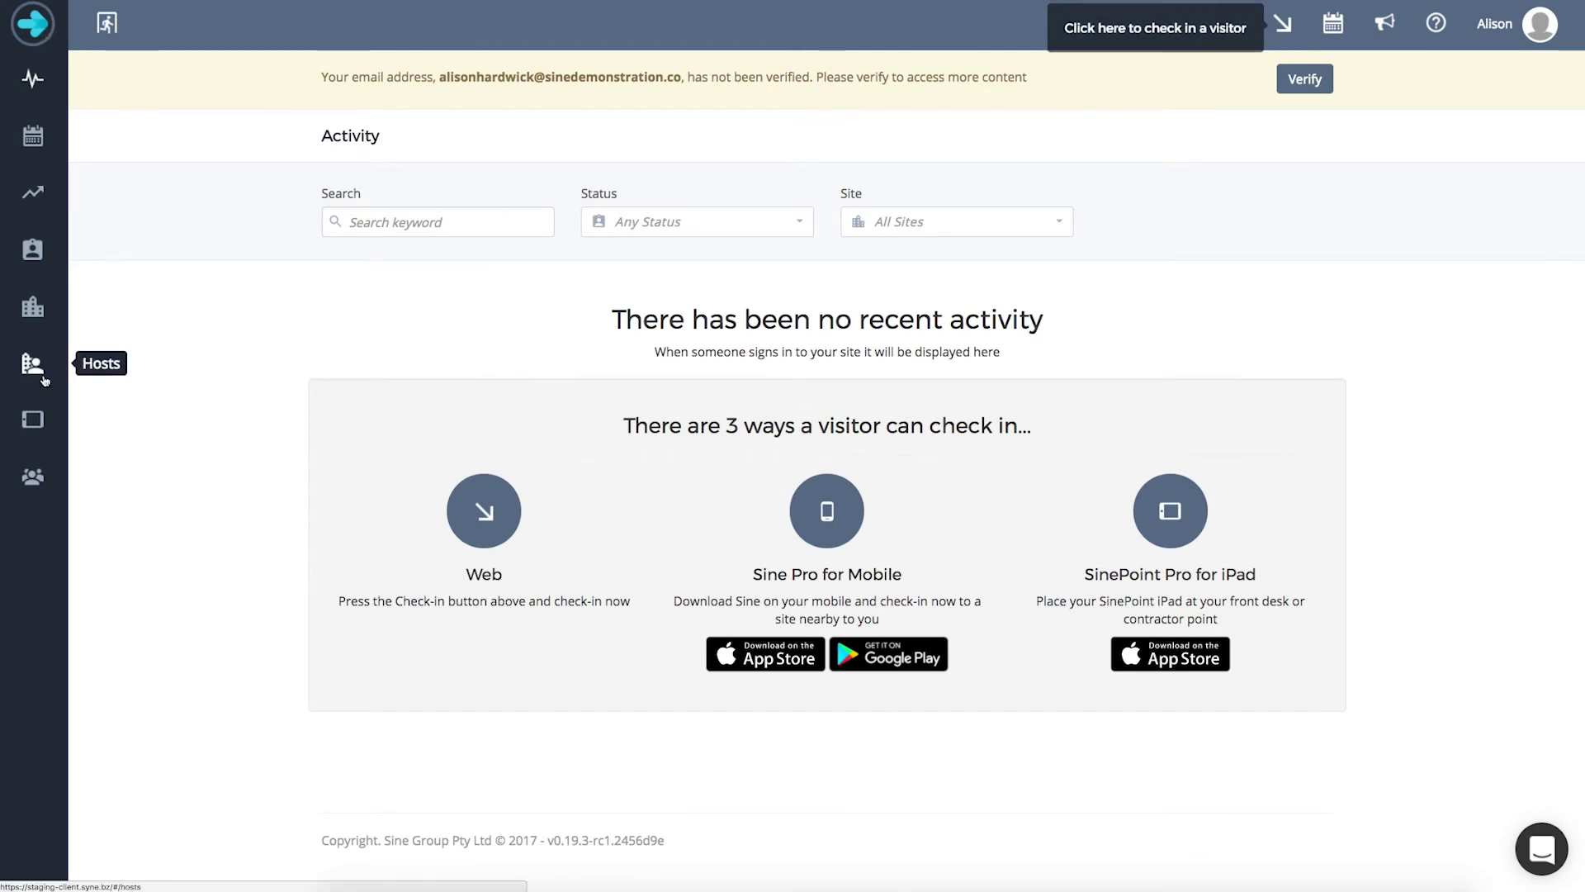
- Go to the Team page from the left sidebar
{"action": "left_click", "coordinate": [43, 483]}
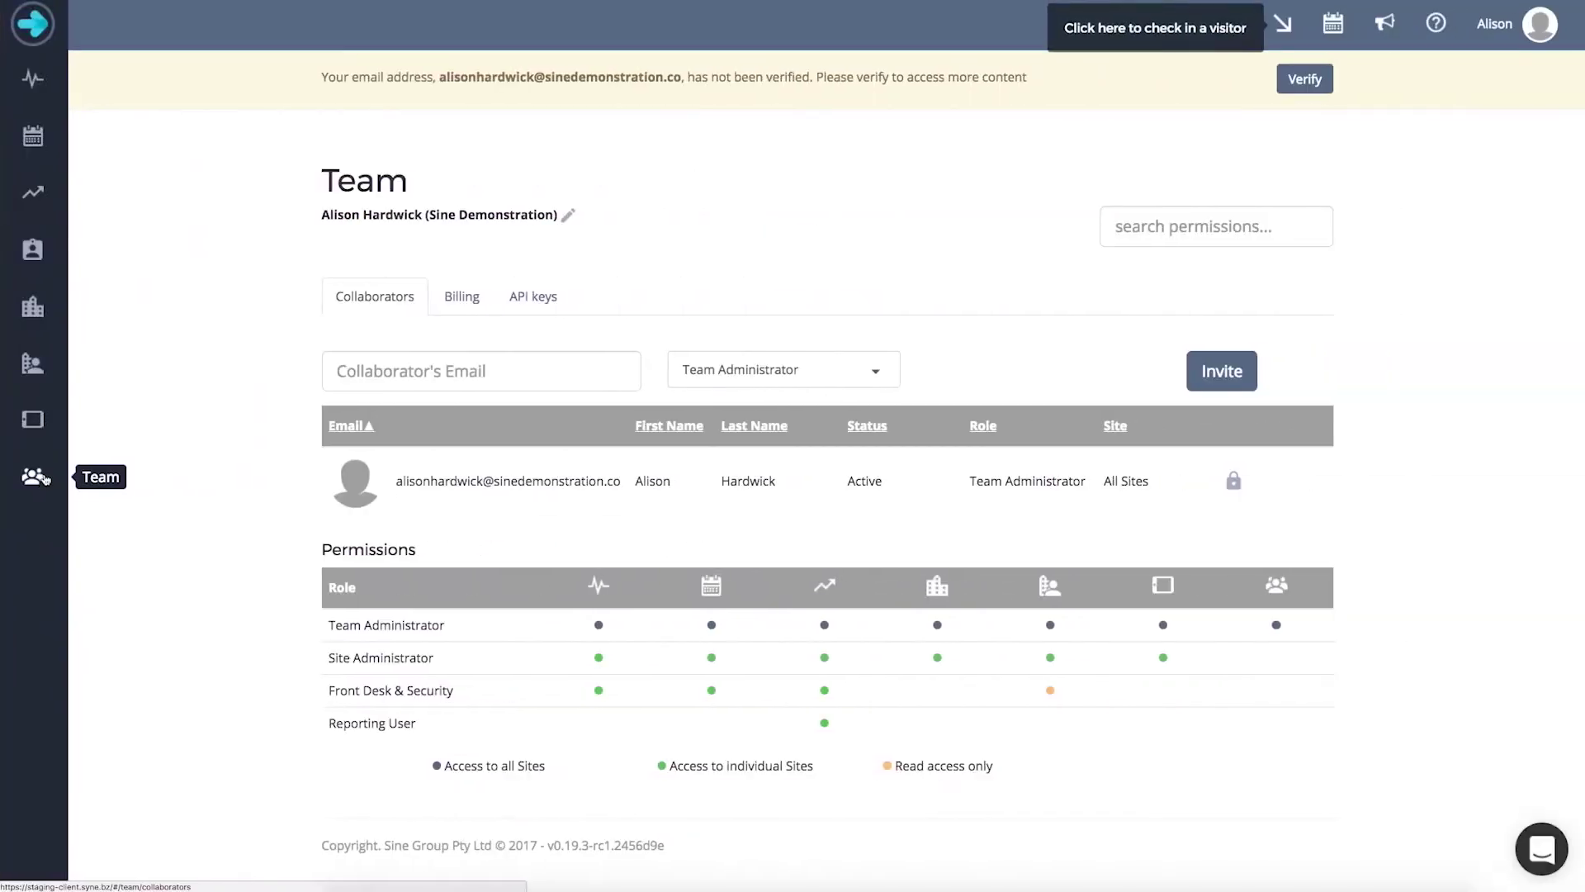
- Invite the collaborator's e-mail as Site Administrator limited to Sine Demonstration HQ
{"action": "left_click", "coordinate": [381, 378]}
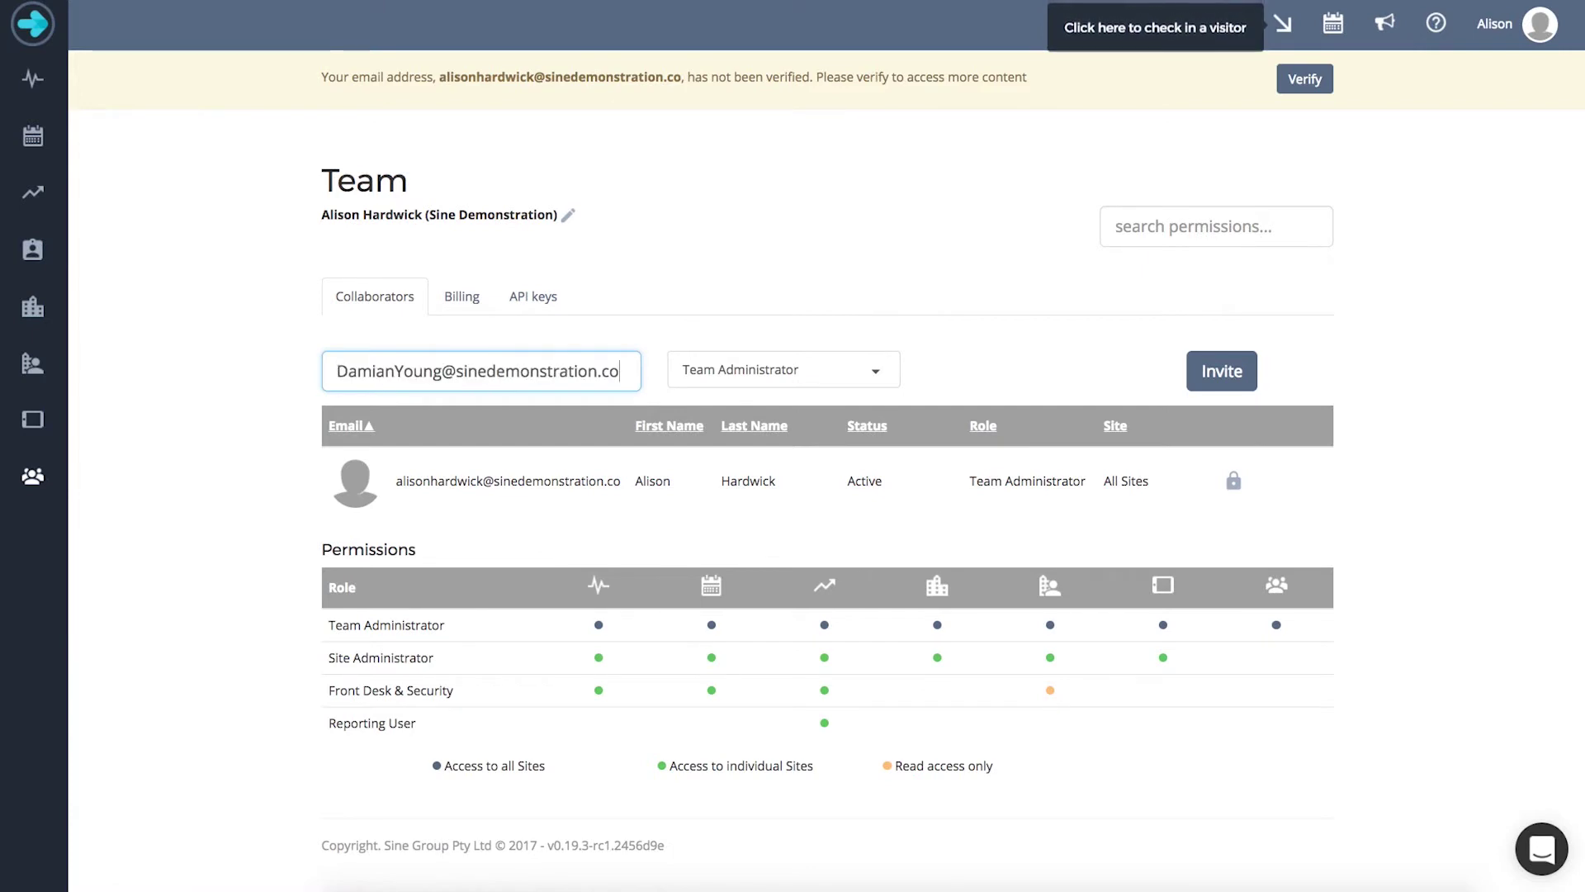
{"action": "left_click", "coordinate": [894, 382]}
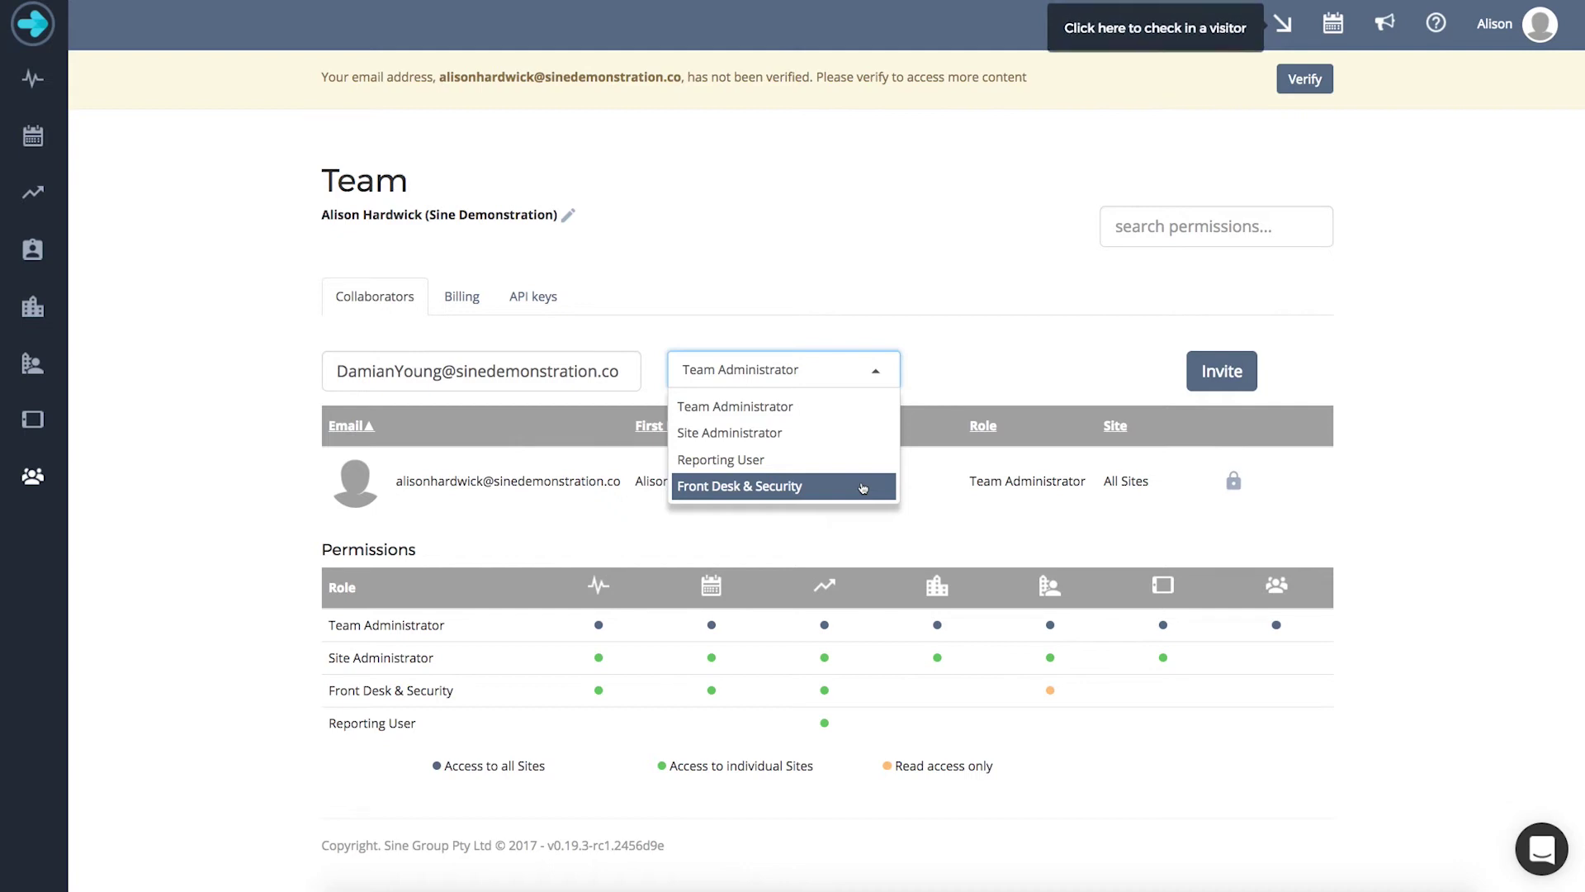
{"action": "left_click", "coordinate": [865, 435]}
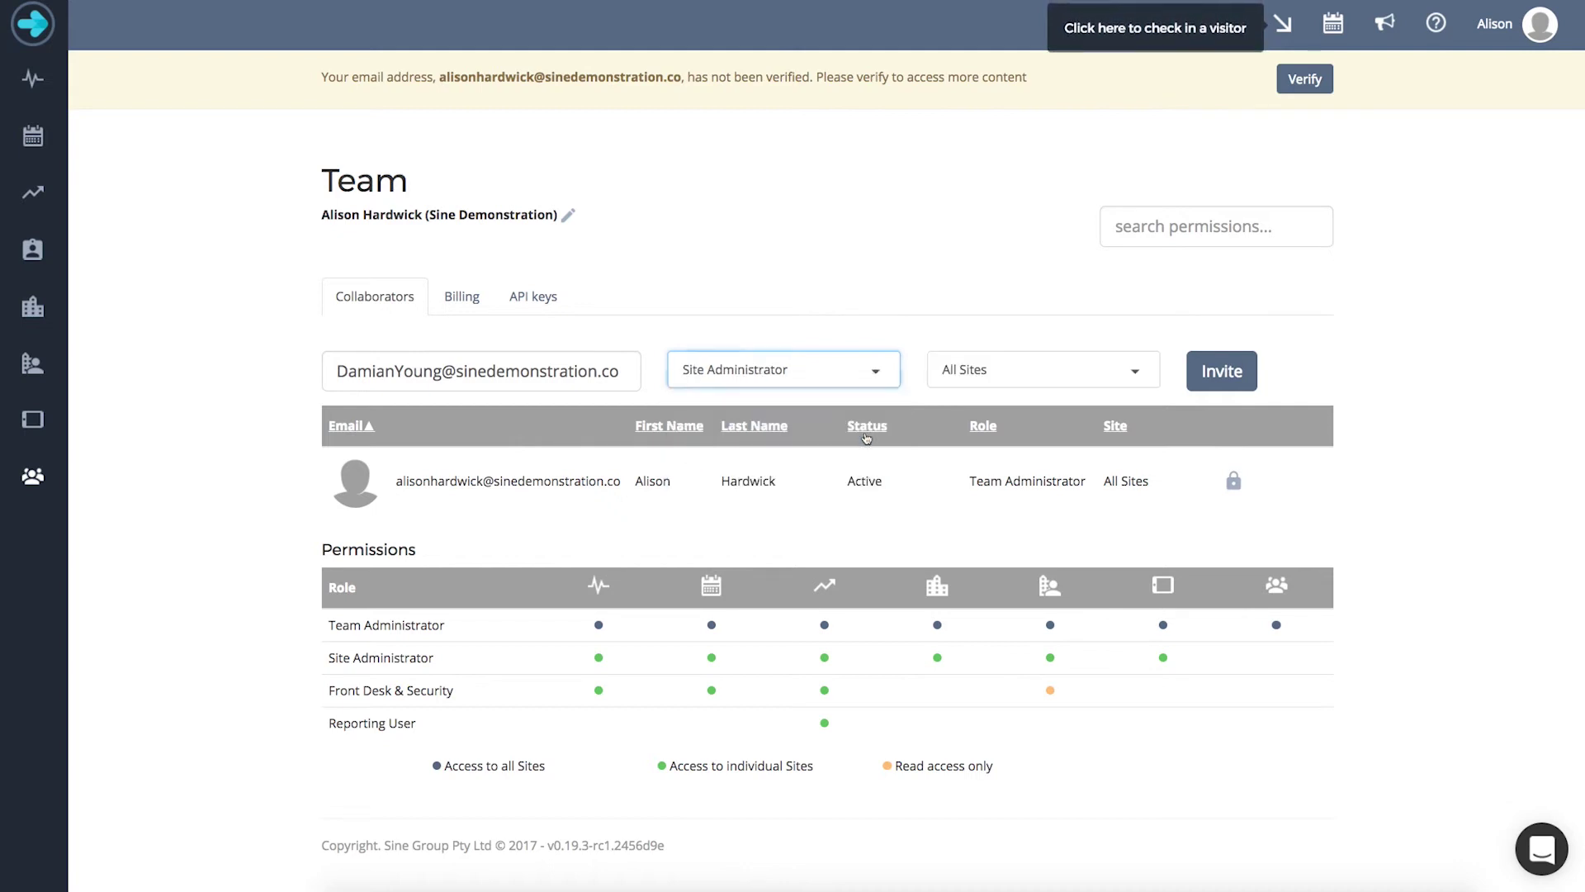
{"action": "left_click", "coordinate": [1143, 376]}
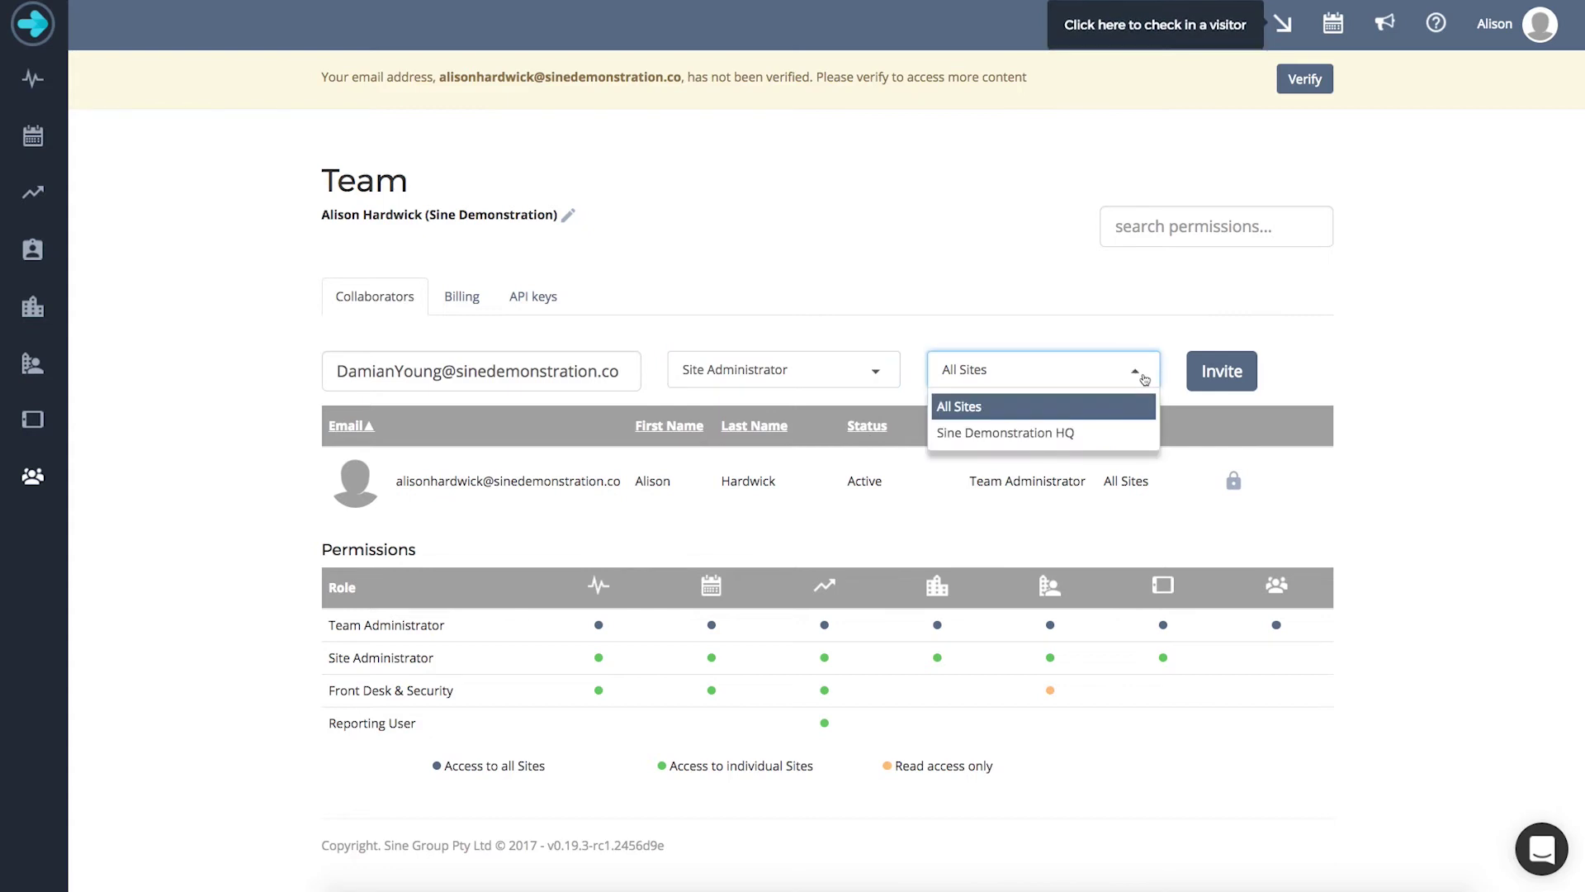
{"action": "left_click", "coordinate": [1129, 432]}
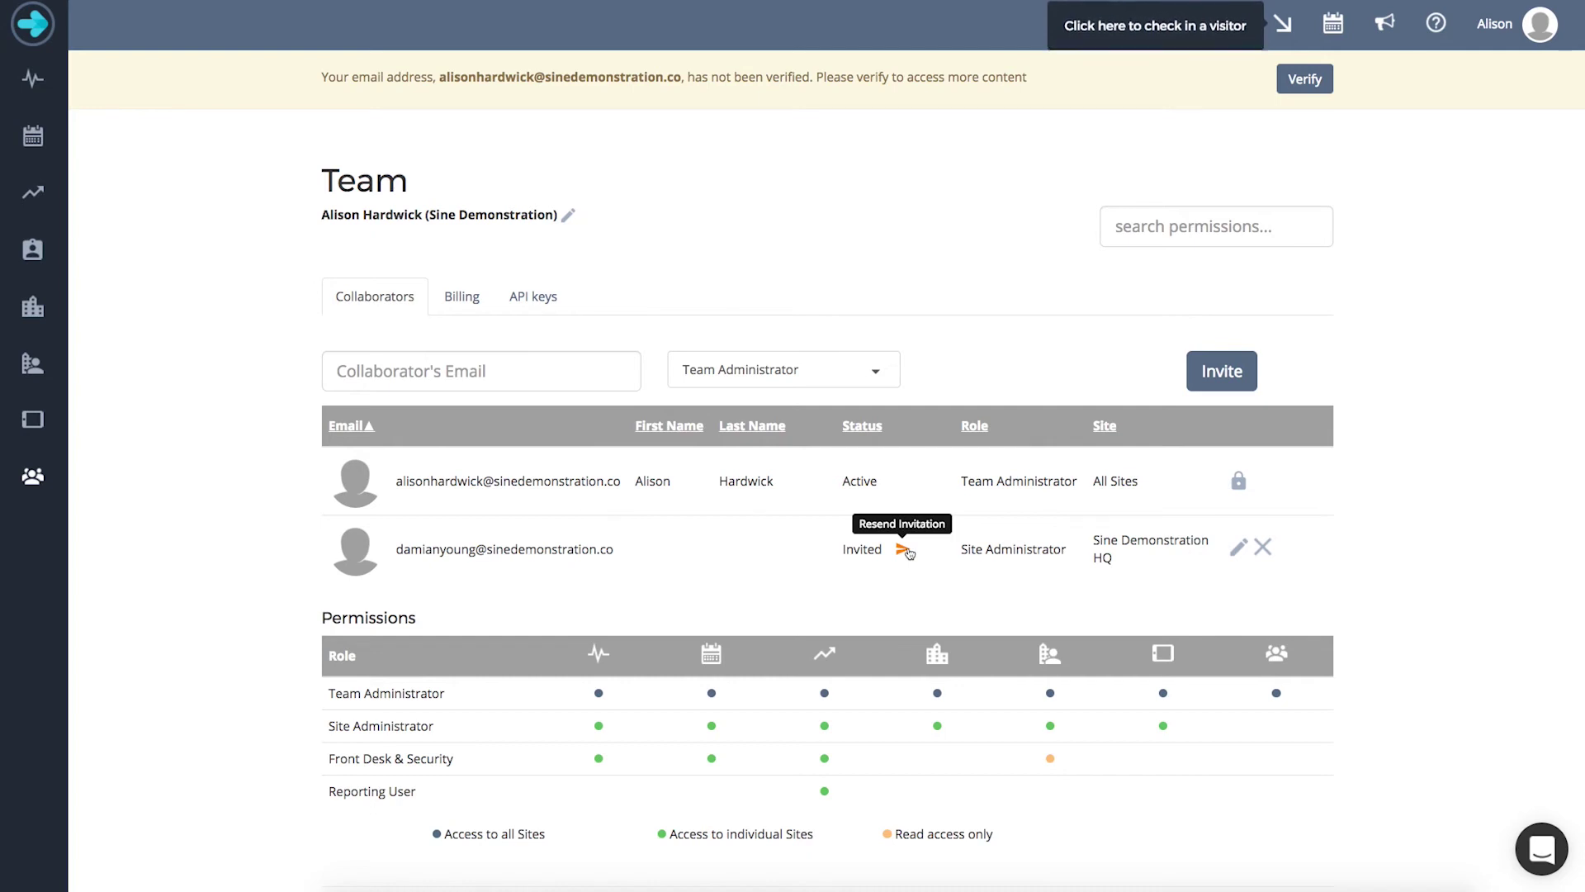
- Change the invited collaborator's role to Front Desk & Security and save, then remove them
{"action": "left_click", "coordinate": [1238, 548]}
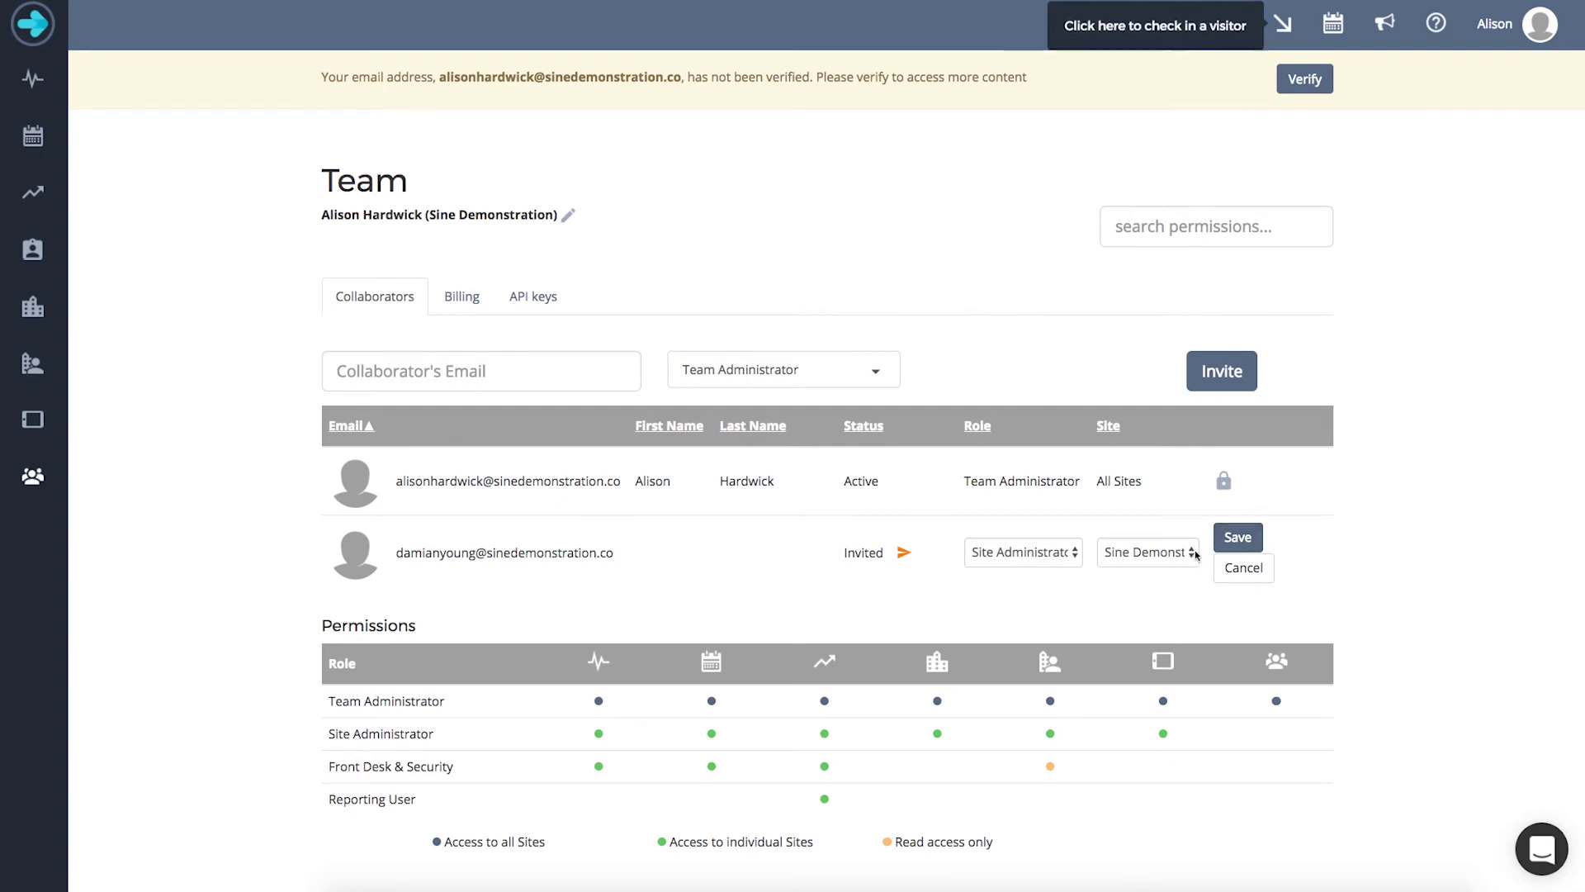
{"action": "left_click", "coordinate": [1075, 558]}
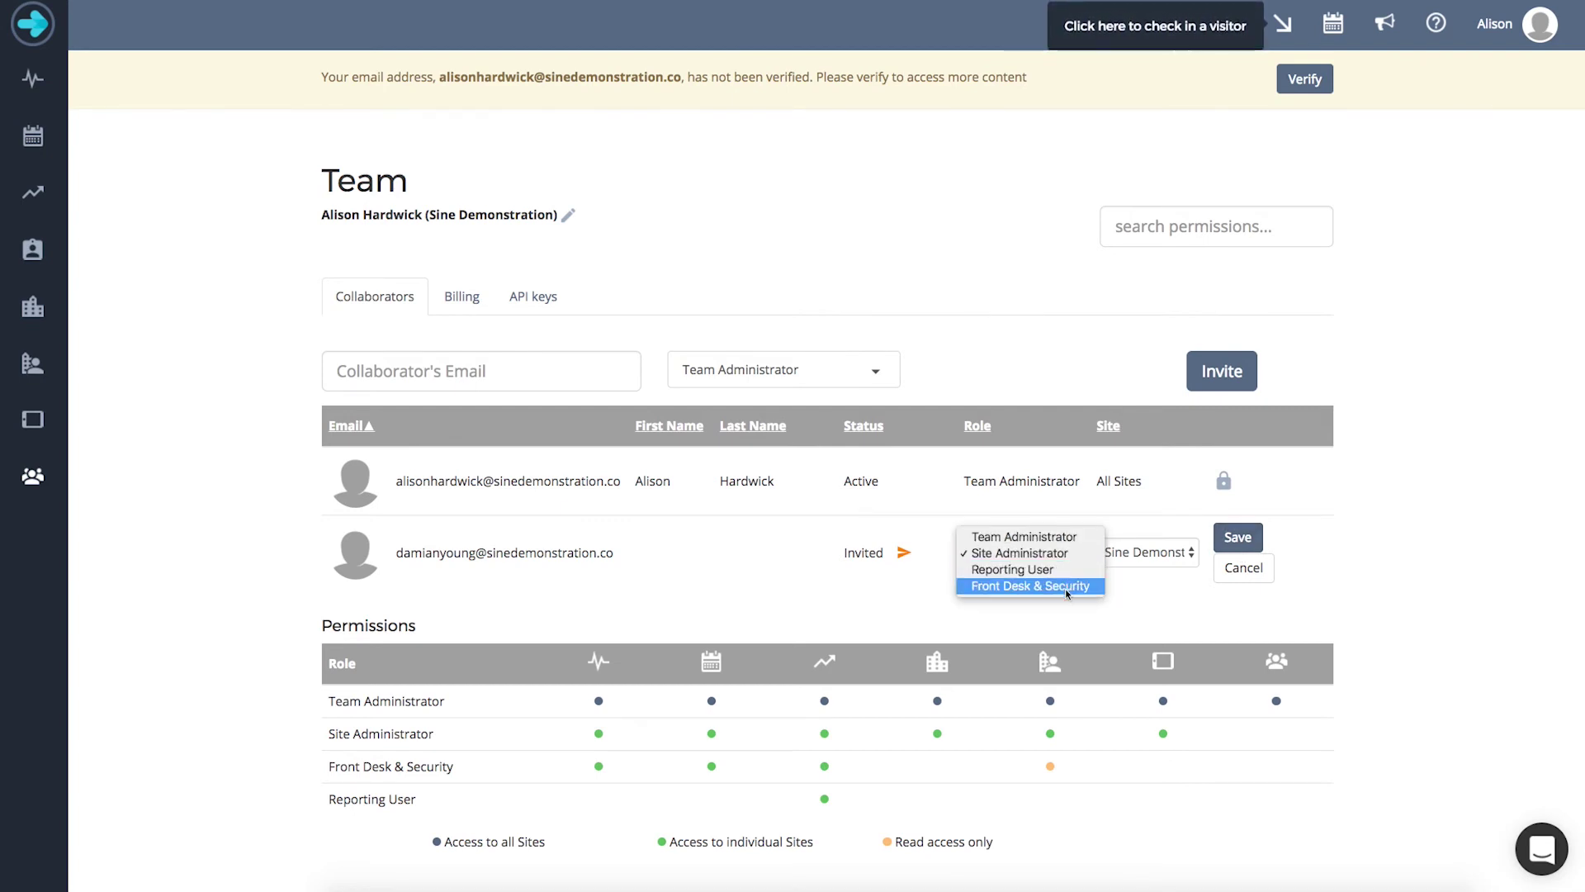
{"action": "left_click", "coordinate": [1065, 586]}
{"action": "left_click", "coordinate": [1242, 539]}
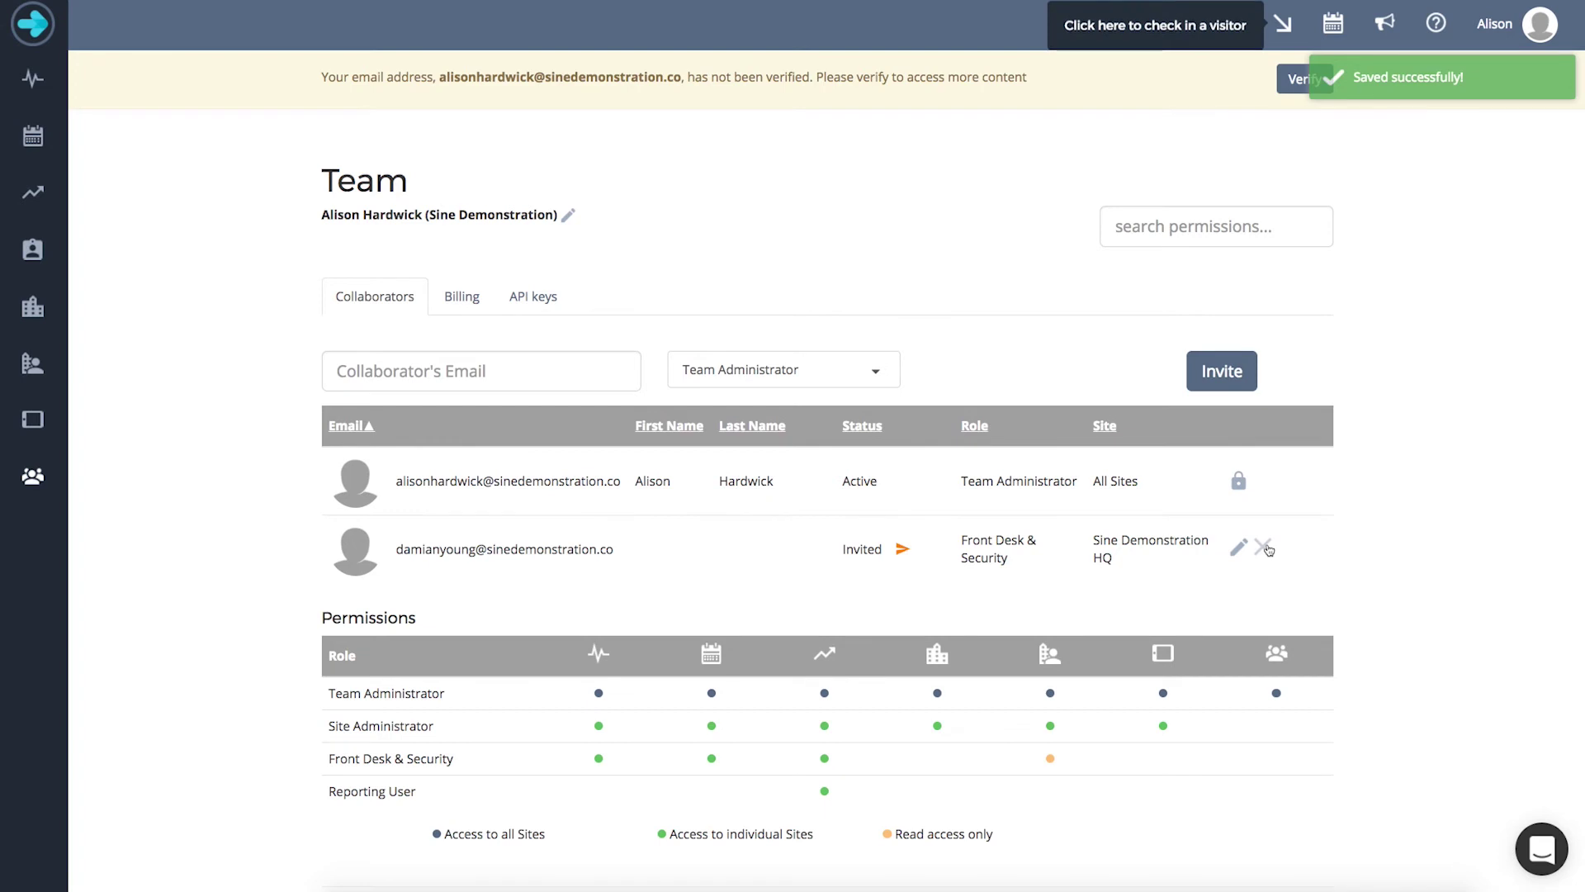
{"action": "left_click", "coordinate": [1266, 548]}
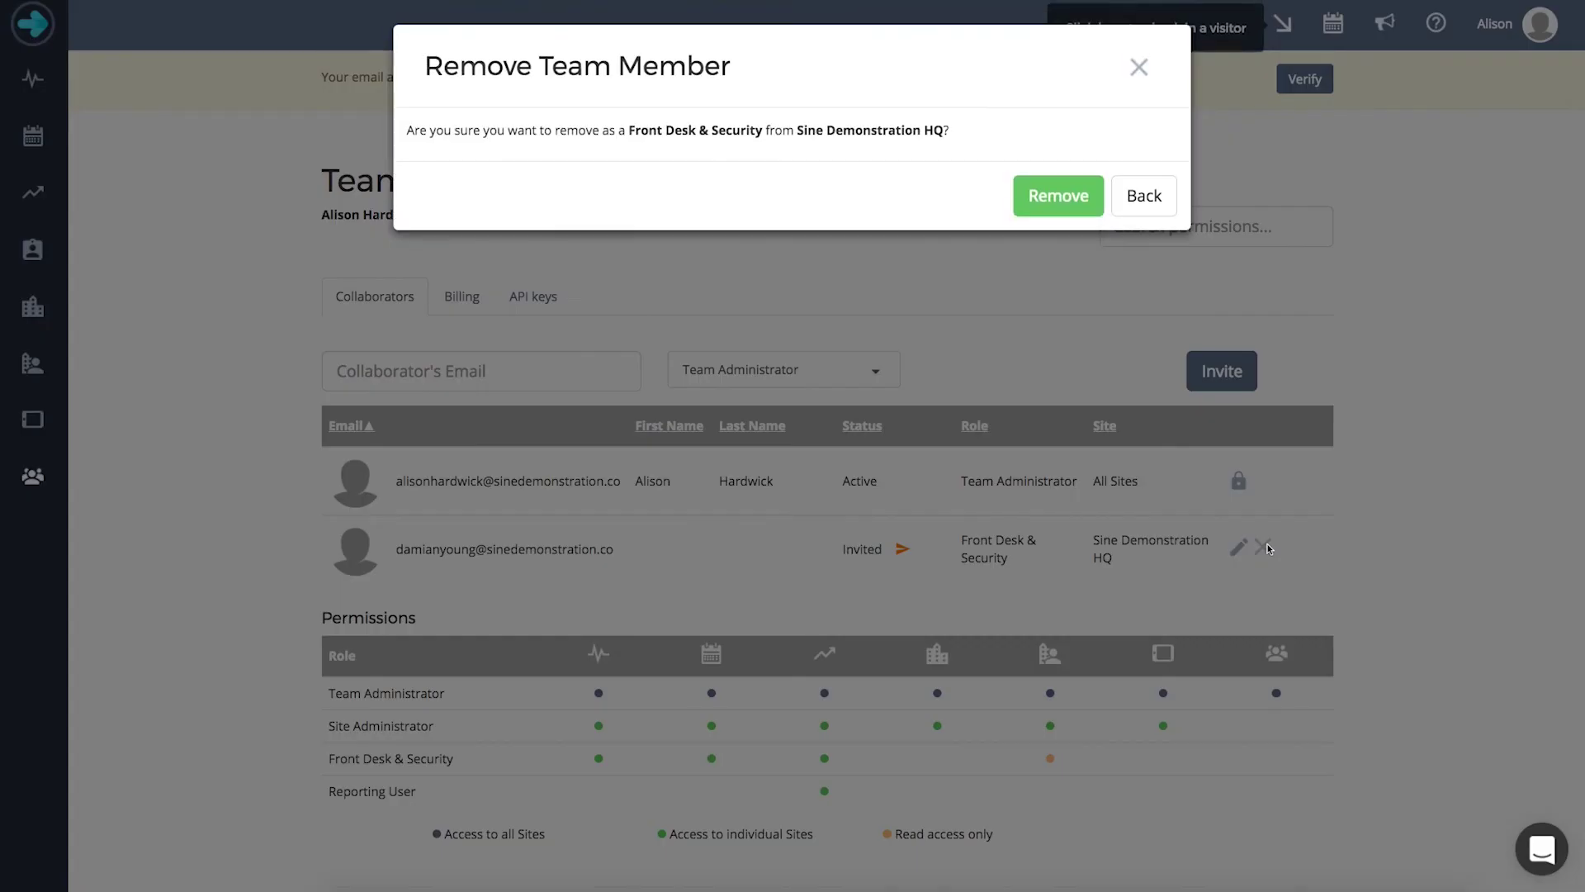
{"action": "left_click", "coordinate": [1058, 198]}
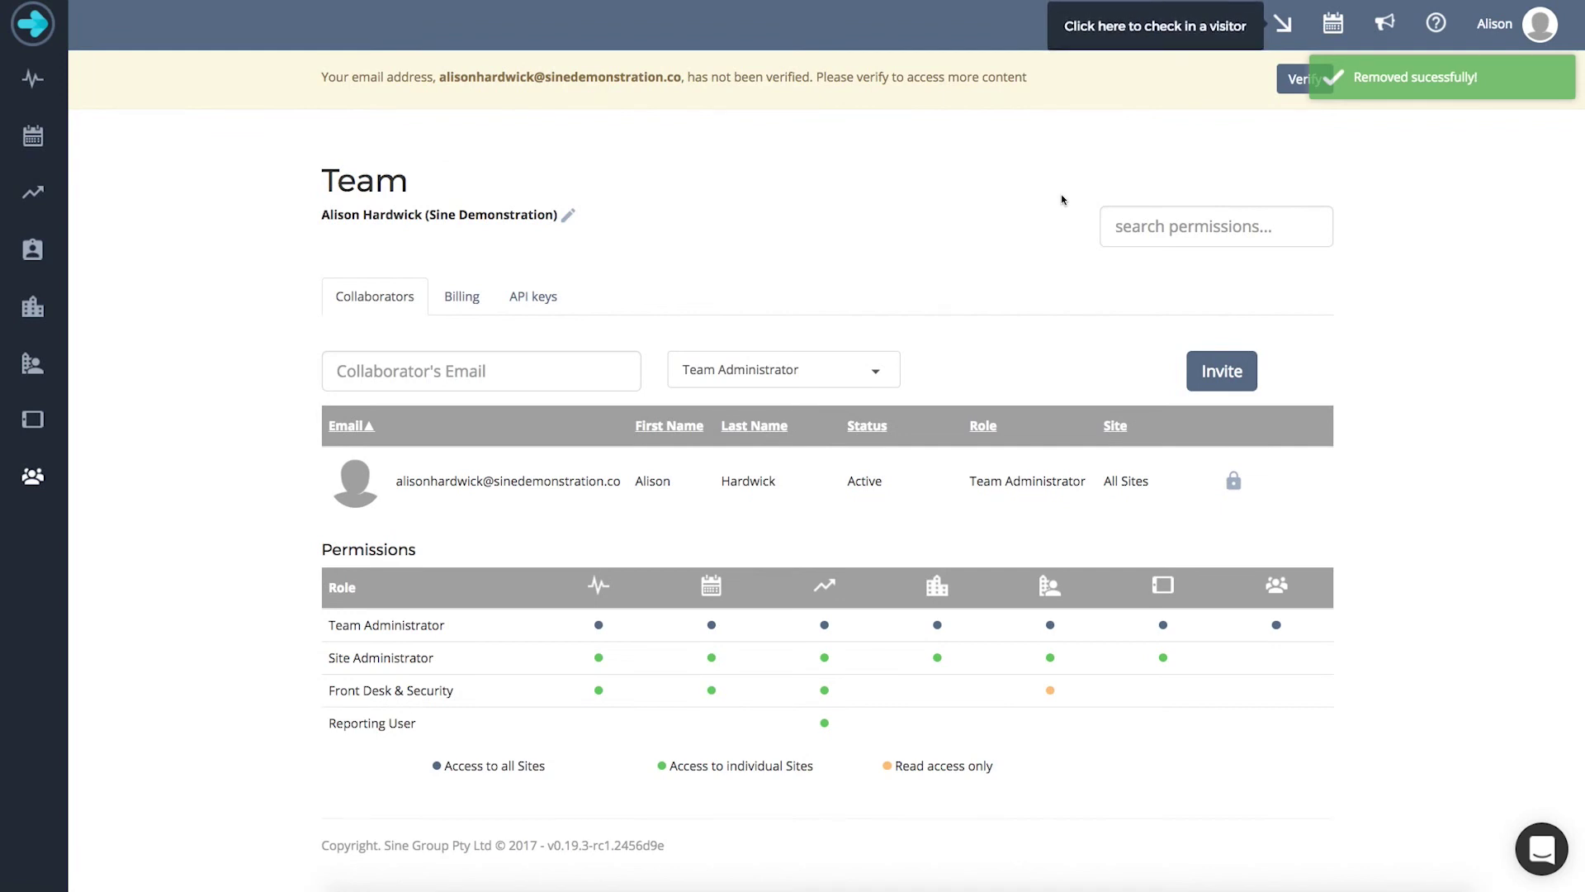
- Show the Sites list containing Sine Demonstration HQ
{"action": "left_click", "coordinate": [1132, 227]}
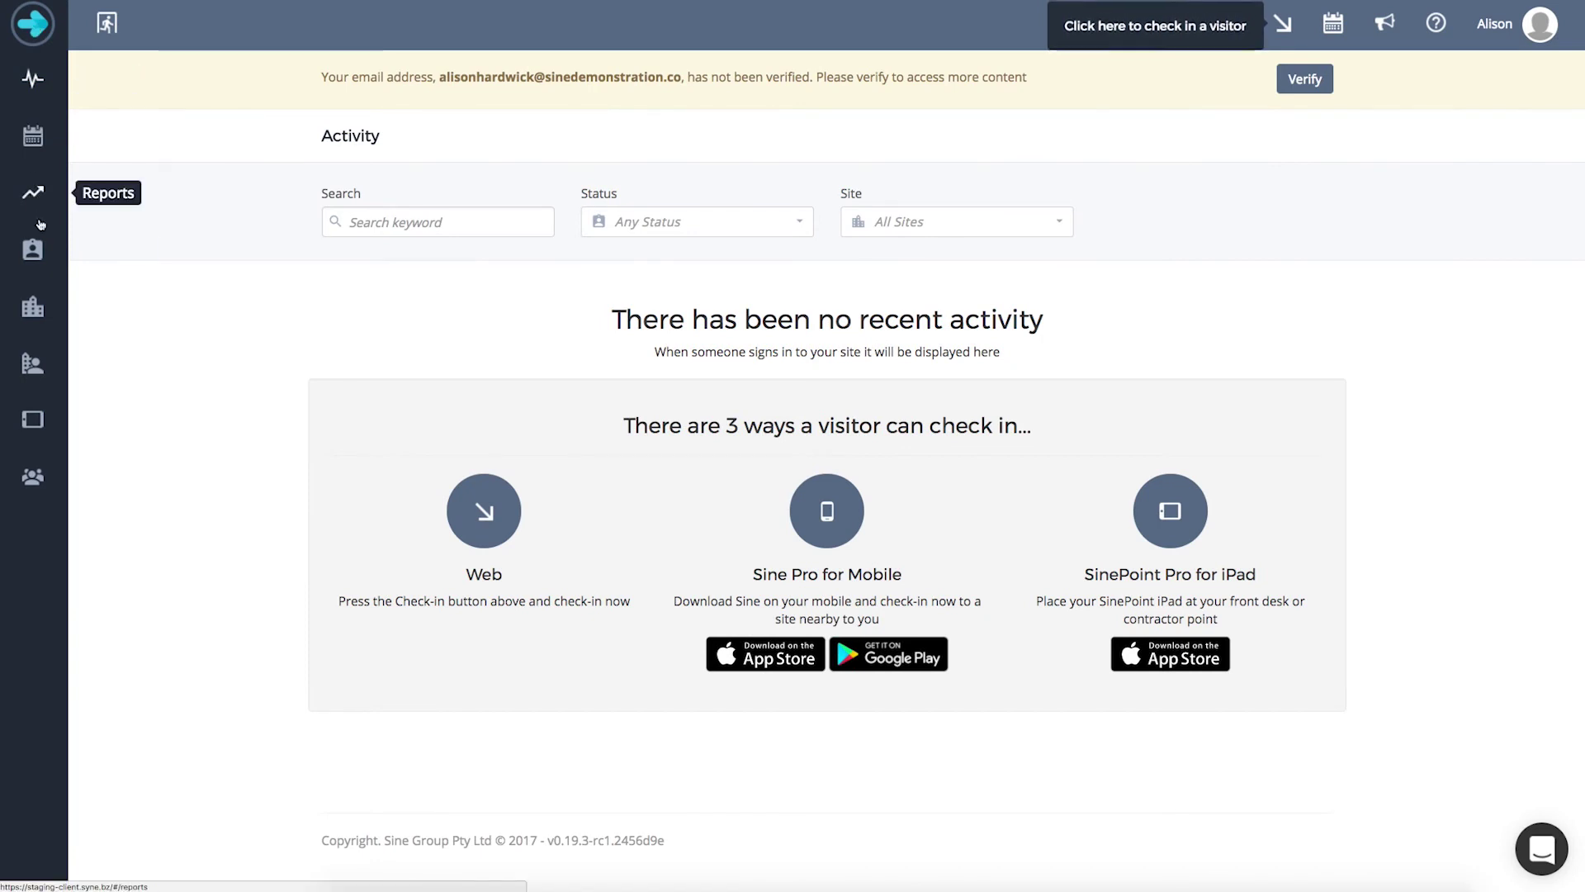
{"action": "left_click", "coordinate": [41, 309]}
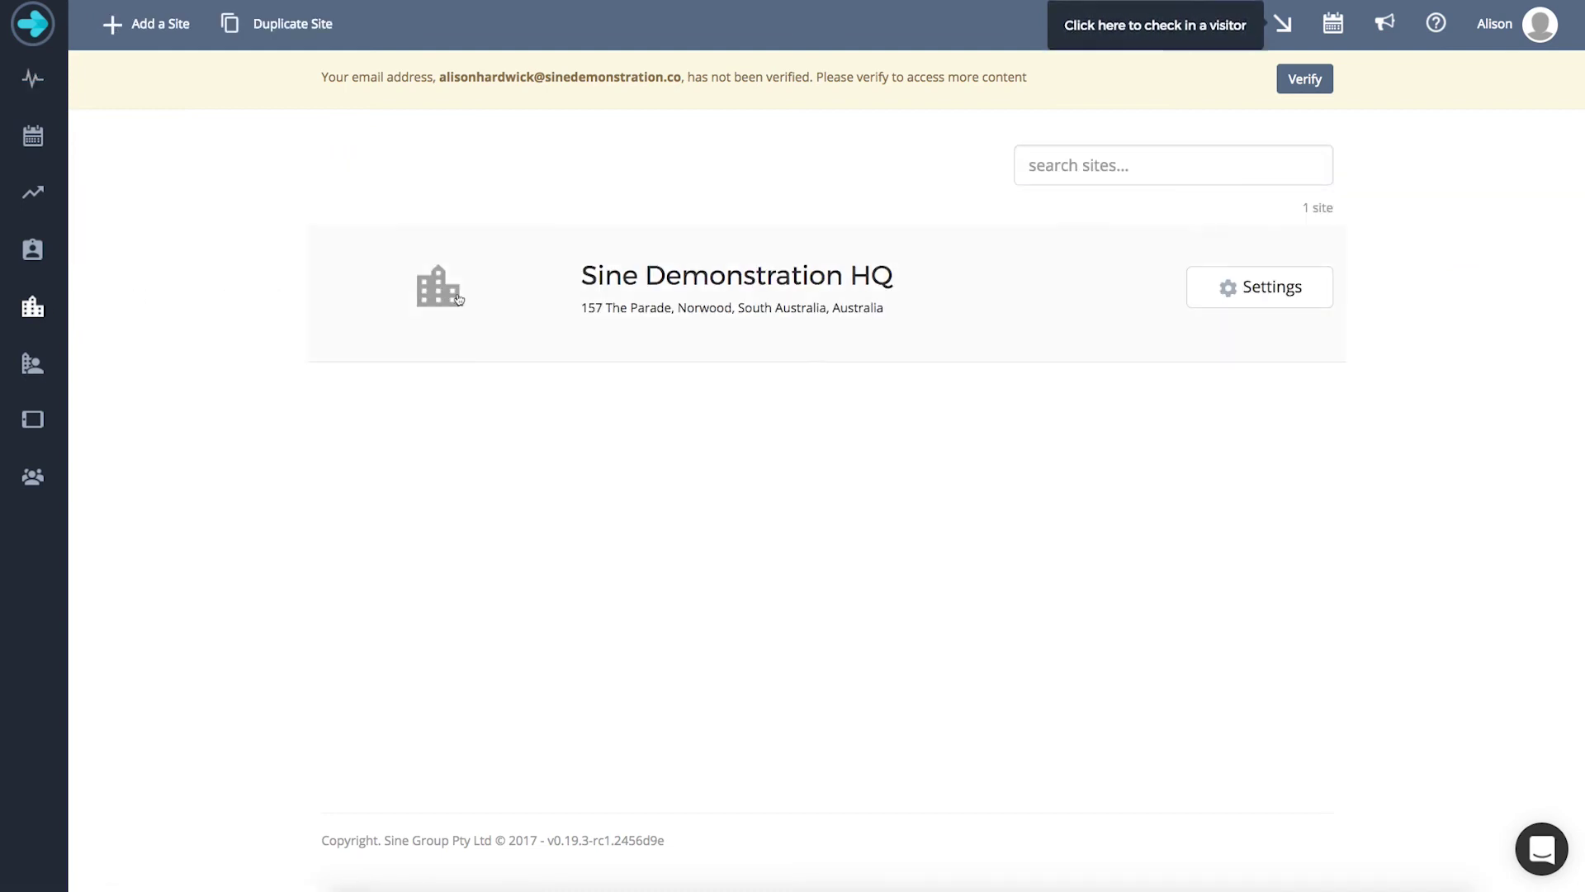
- Open Sine Demonstration HQ's General settings and scroll down to the Branding section
{"action": "left_click", "coordinate": [515, 296]}
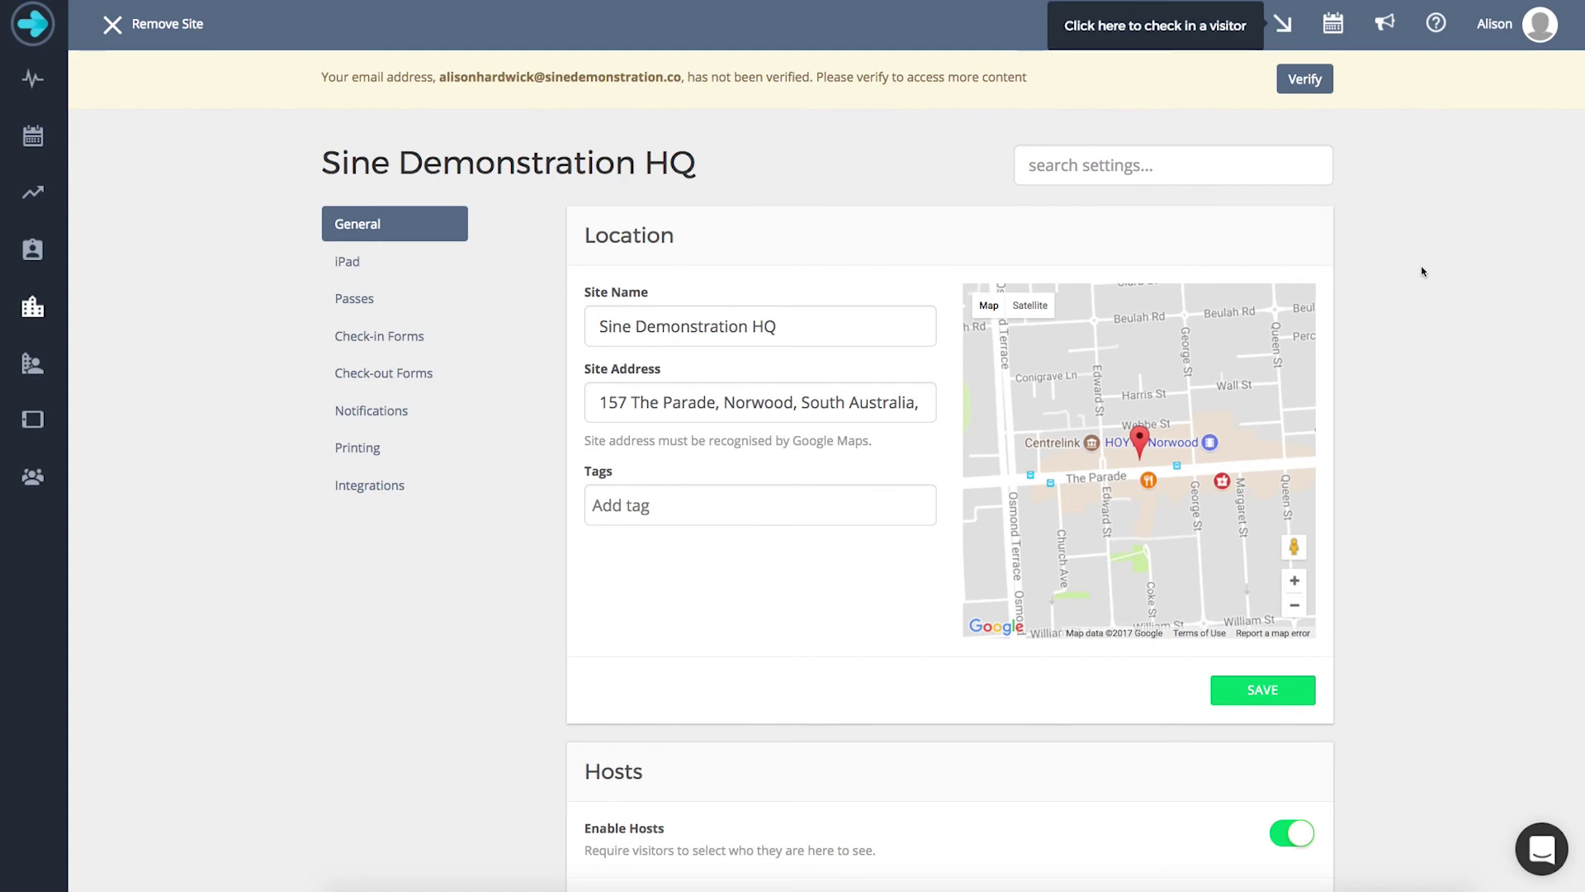
{"action": "scroll", "coordinate": [1422, 272], "scroll_direction": "down", "scroll_amount": 9}
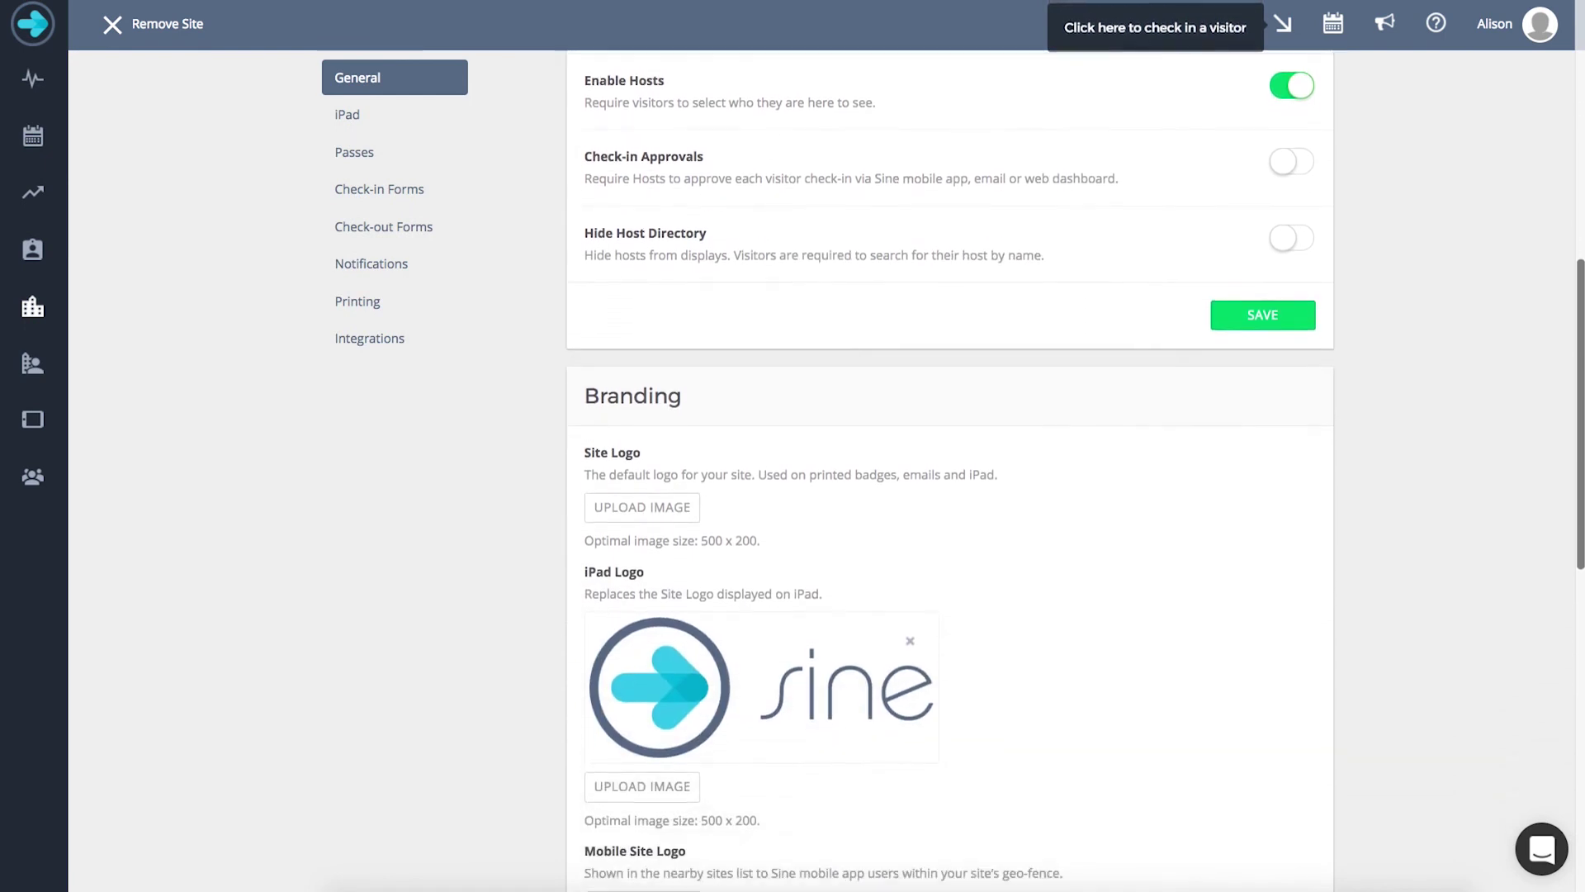
{"action": "scroll", "coordinate": [949, 470], "scroll_direction": "down", "scroll_amount": 4}
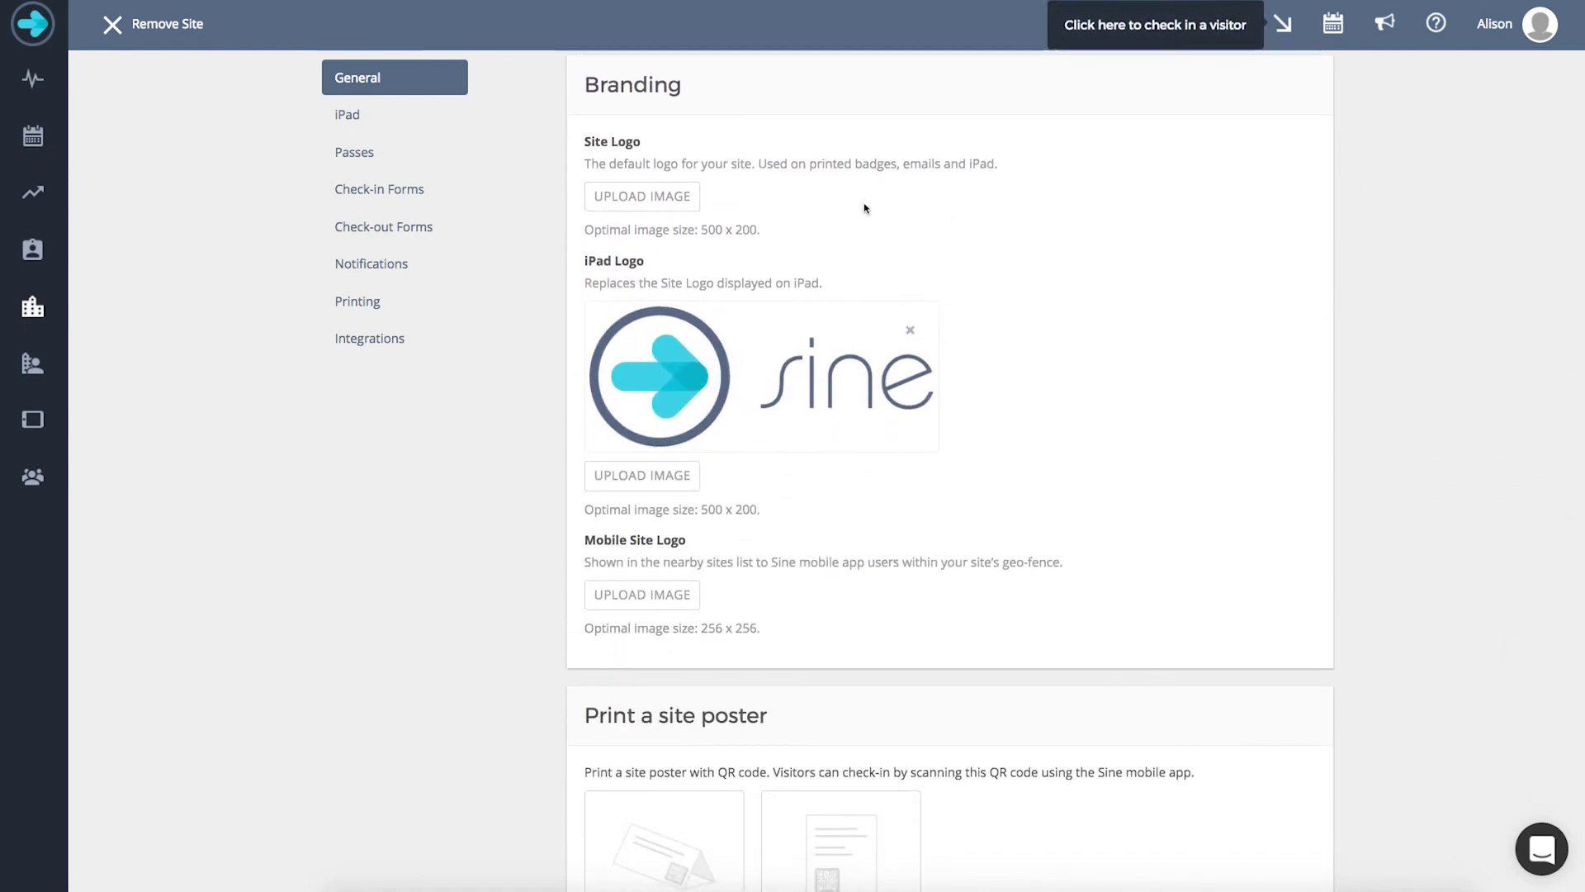
{"action": "left_click", "coordinate": [660, 199]}
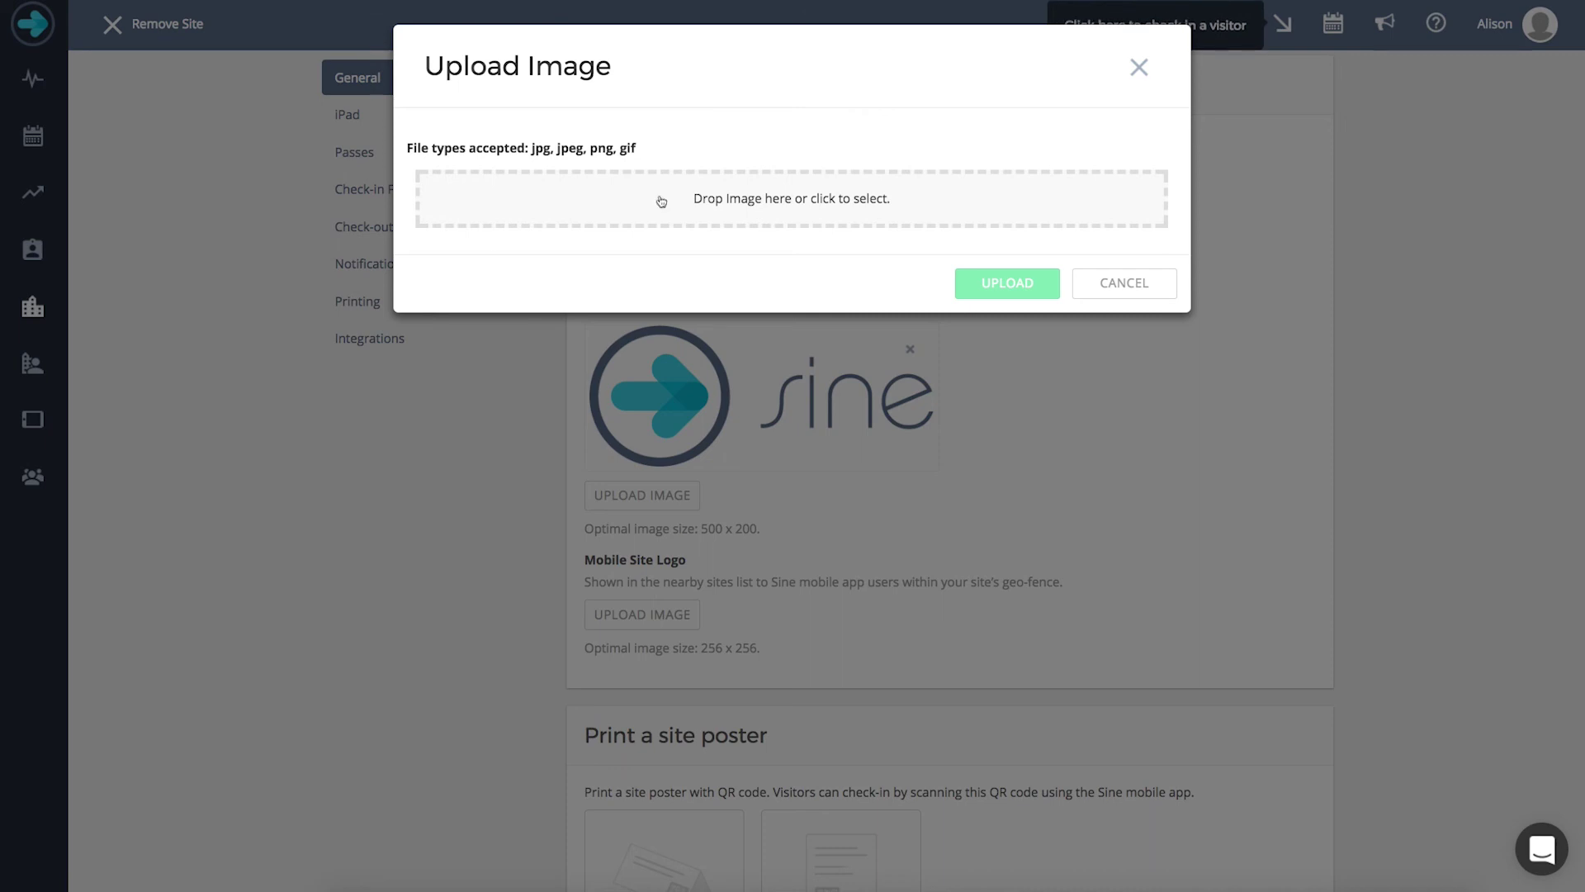
{"action": "left_click", "coordinate": [1088, 284]}
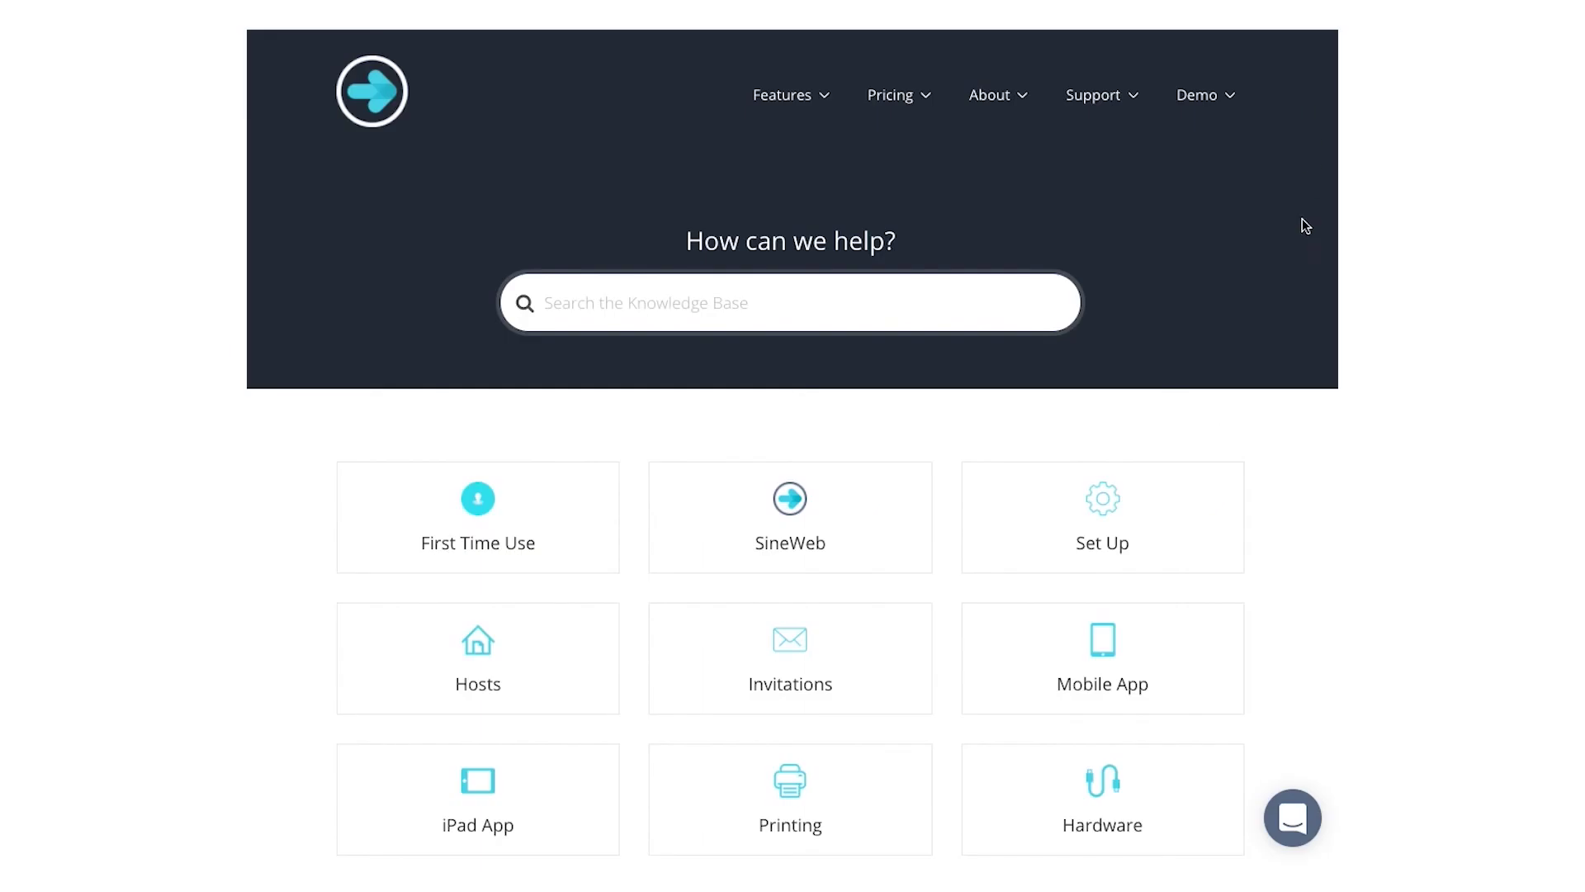
- Open the help site's live support chat and draft 'Hey' as a reply
{"action": "left_click", "coordinate": [1292, 820]}
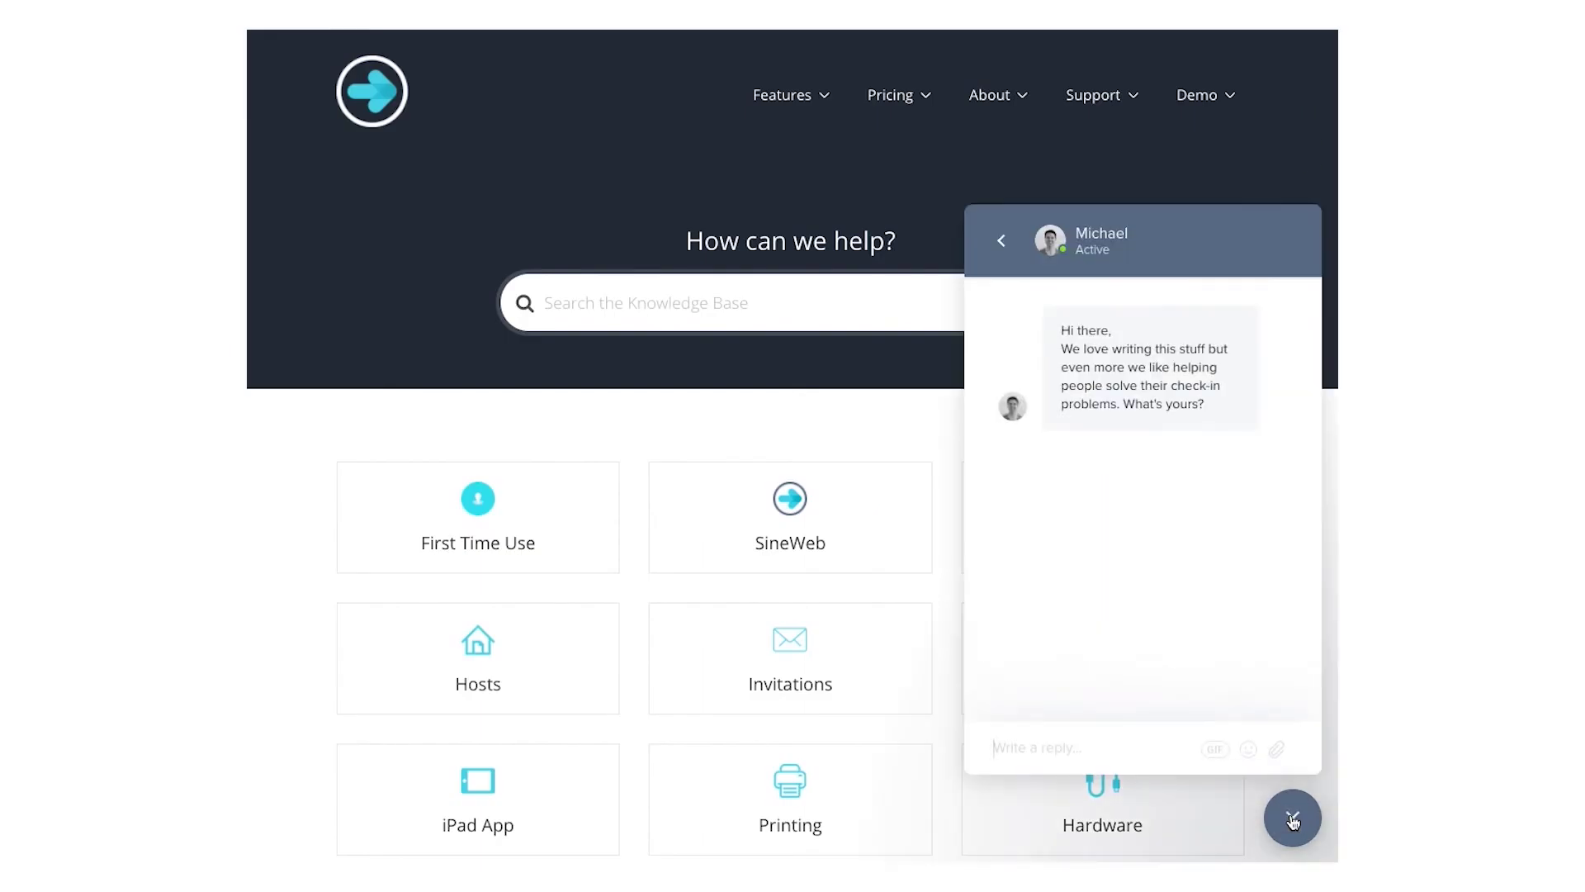
{"action": "left_click", "coordinate": [1075, 750]}
{"action": "type", "text": "Hey"}
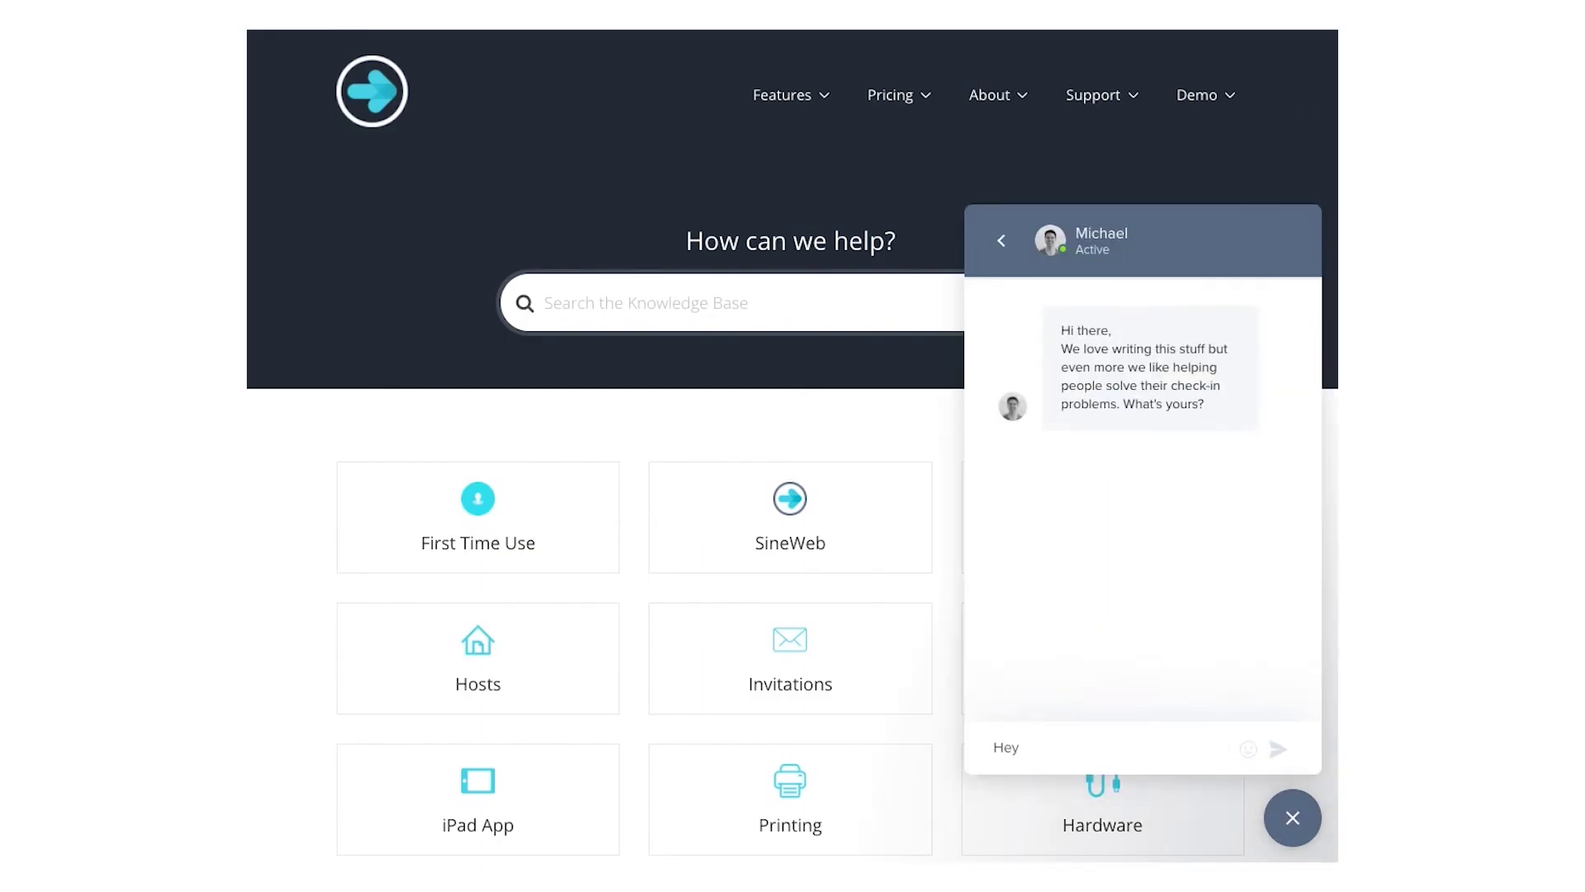